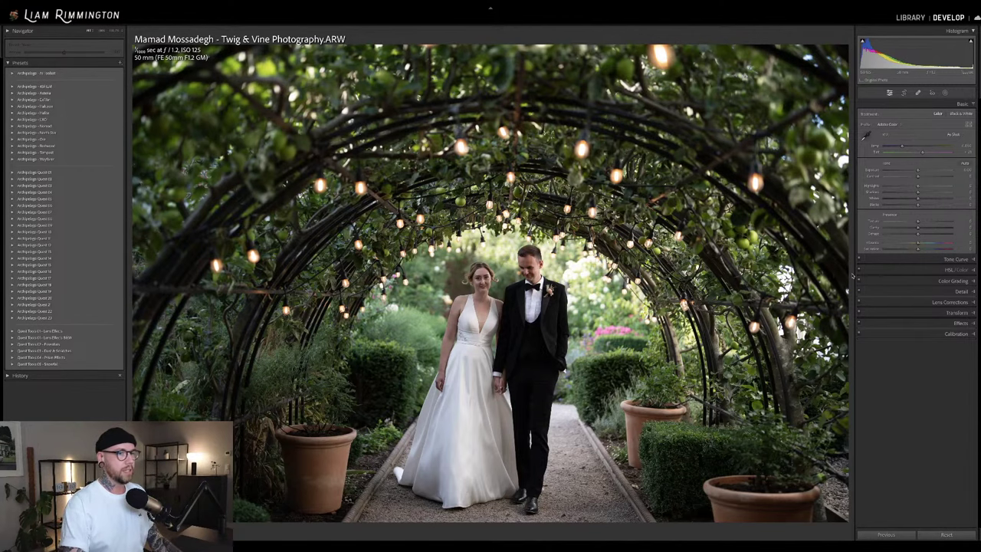
# Straighten and slightly tighten the crop on the arbour photo, then warm its white balance.
pyautogui.press('r')
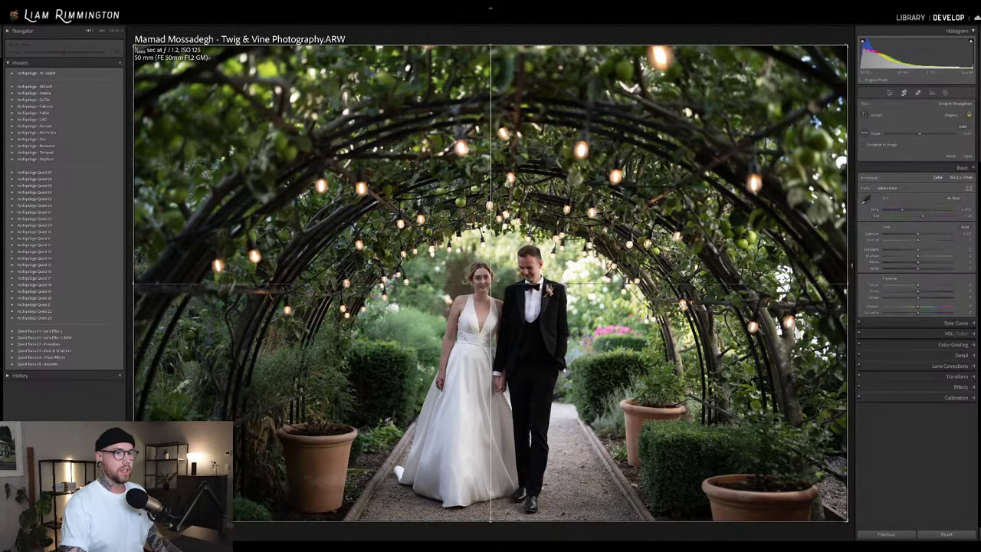
pyautogui.moveTo(853, 268); pyautogui.dragTo(852, 267)
pyautogui.press('r')
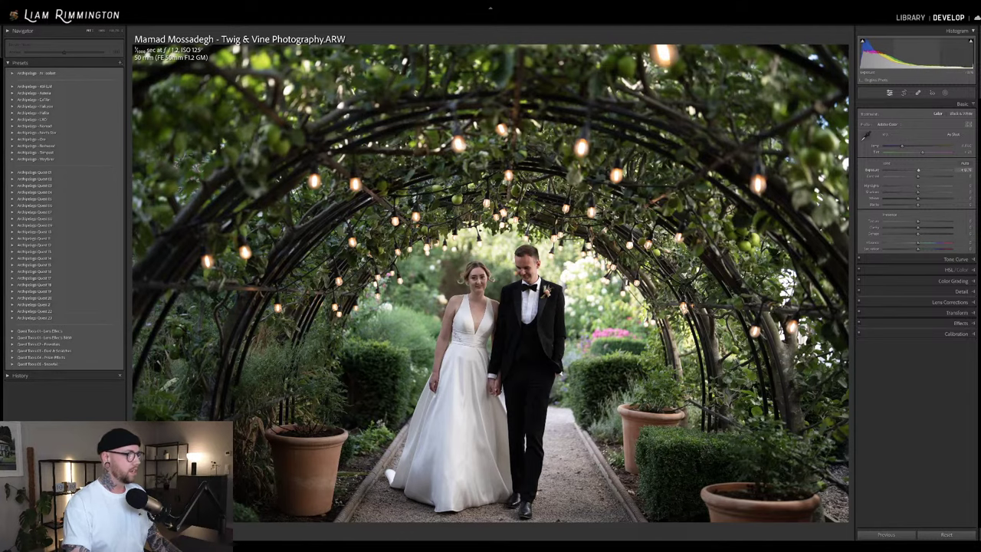
pyautogui.moveTo(901, 147); pyautogui.dragTo(906, 146)
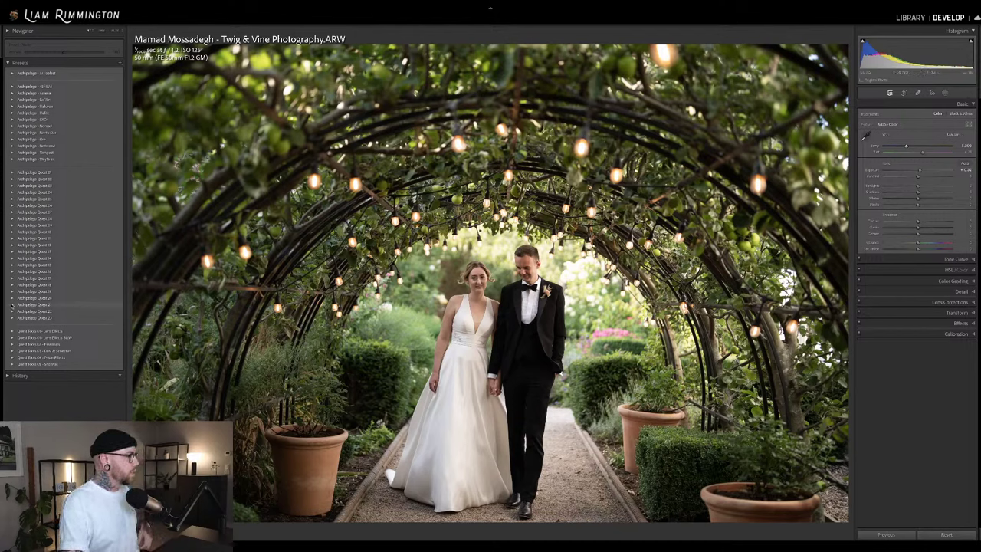
# Expand the Archipelago Quest 2 preset group in the Presets panel.
pyautogui.click(13, 304)
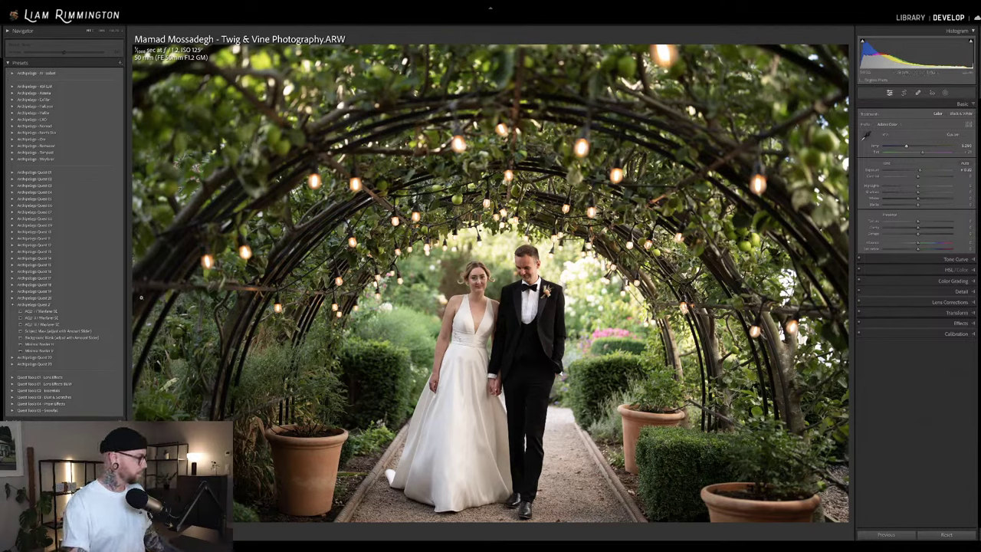
# Apply the AQ2 II / Wayfarer SE preset and raise Exposure slightly.
pyautogui.click(72, 327)
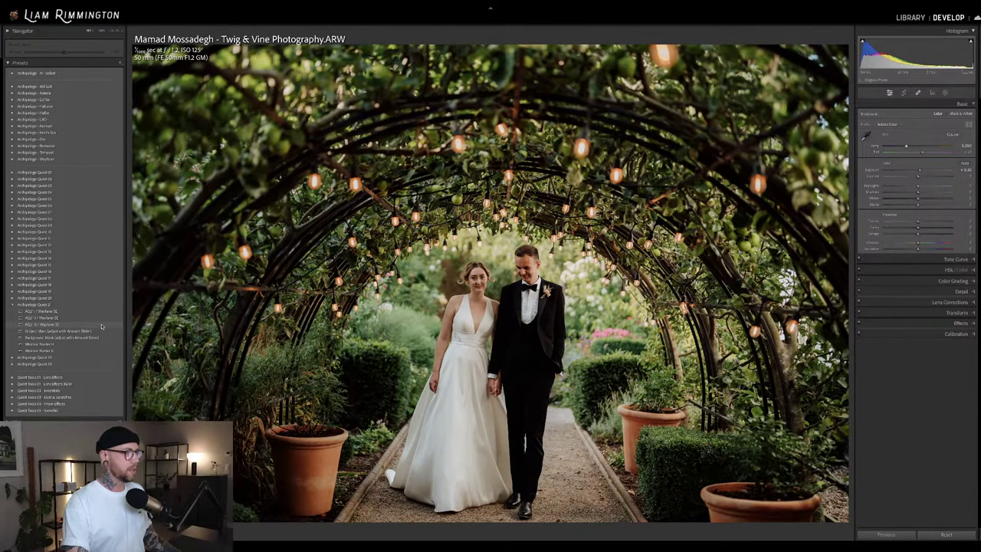
pyautogui.click(101, 327)
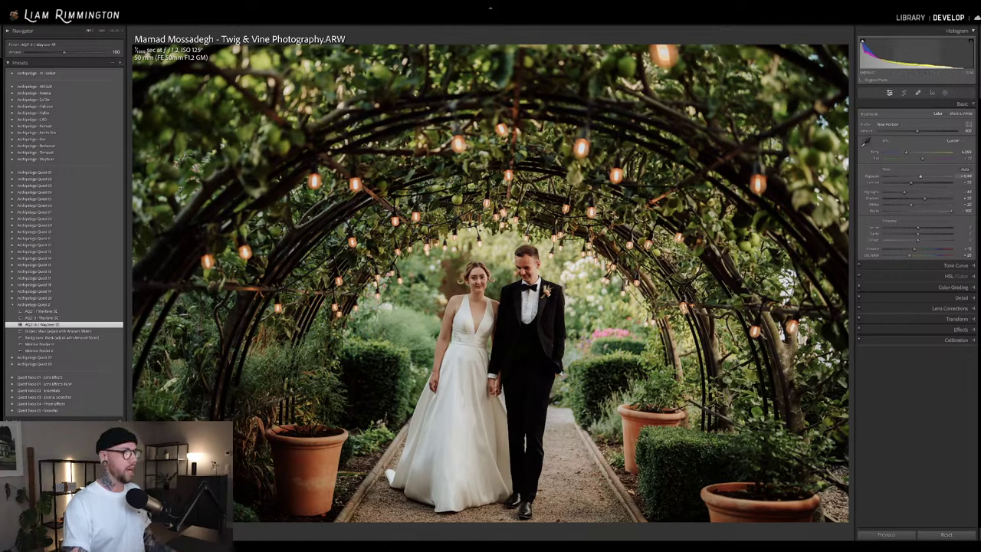
pyautogui.moveTo(921, 176); pyautogui.dragTo(923, 177)
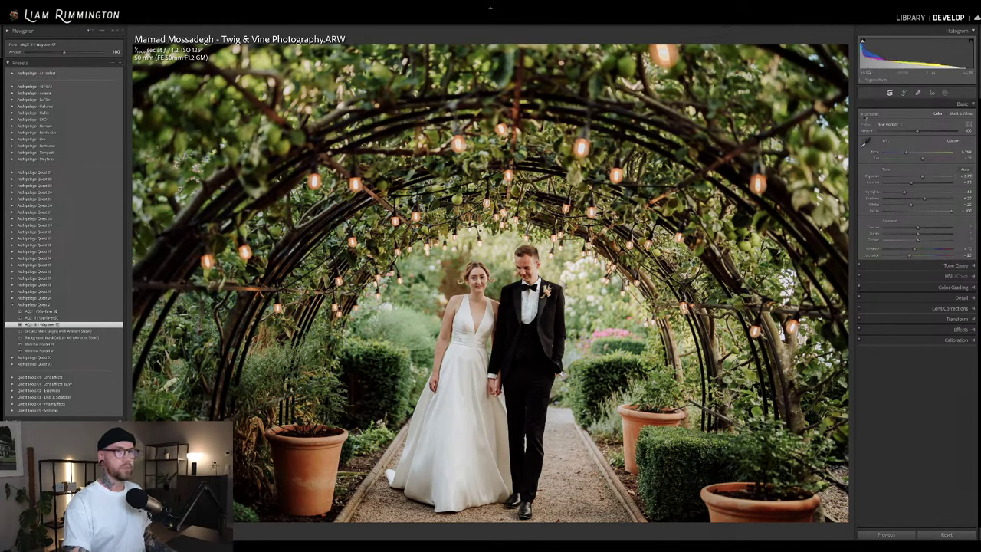
# Open Masking and preview the preset's existing Subject and Background masks.
pyautogui.click(946, 93)
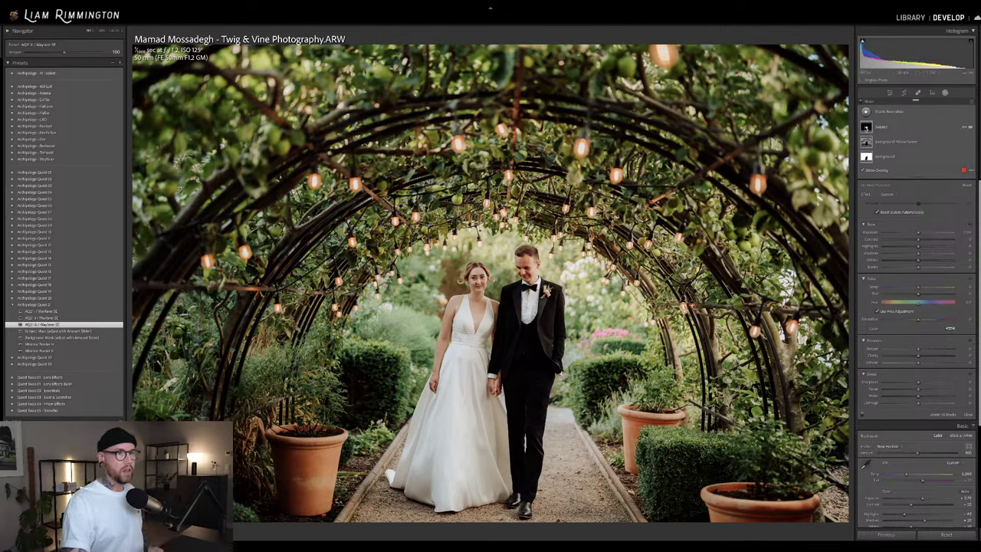
pyautogui.moveTo(868, 128)
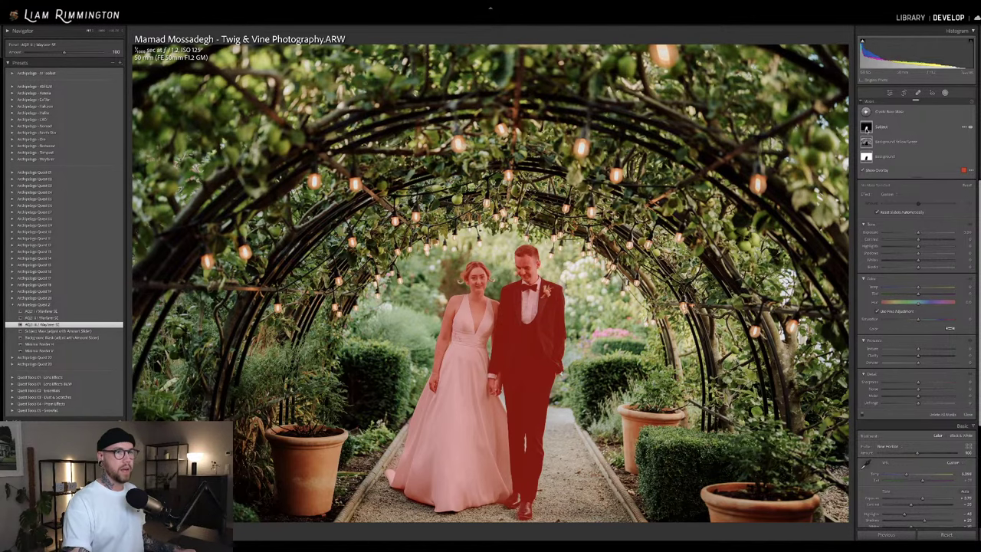
pyautogui.moveTo(879, 157)
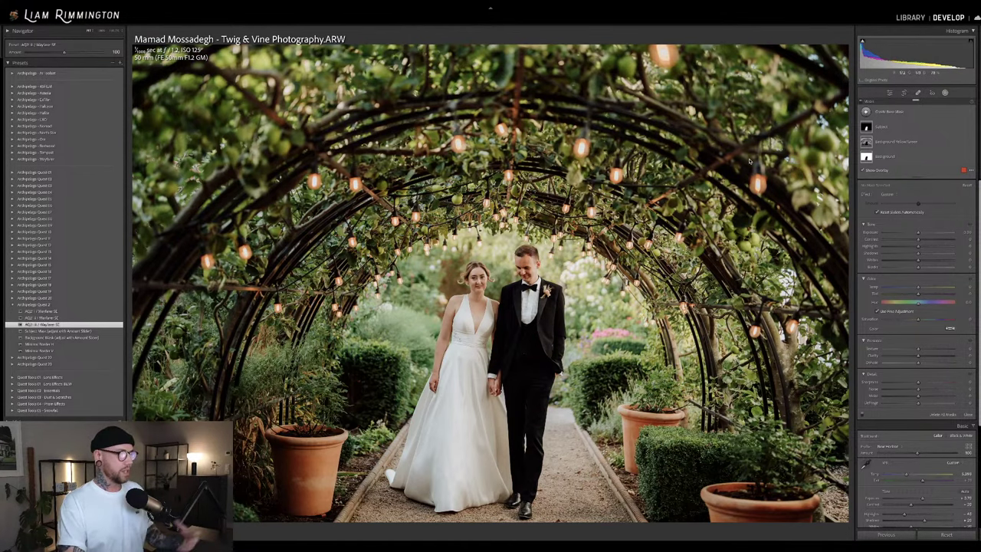
# Show the Create New Mask dropdown in the Masks panel.
pyautogui.click(883, 114)
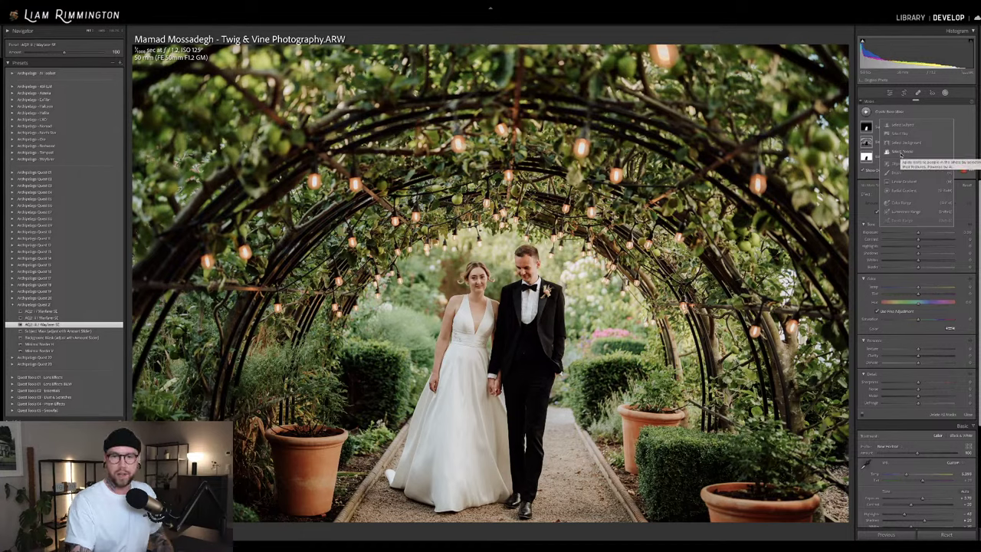
# Start a Select People mask and preview the All People and Person 2 thumbnails.
pyautogui.click(900, 152)
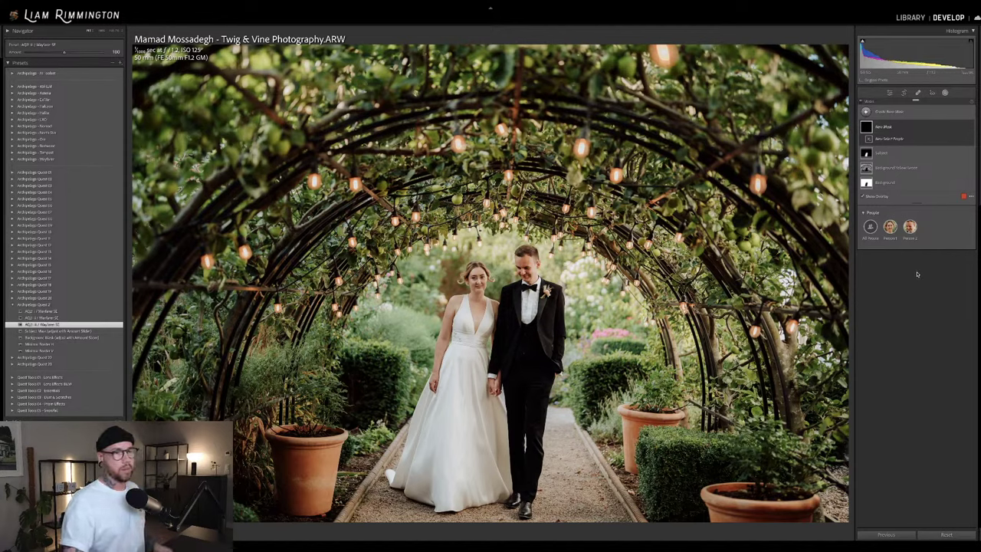
pyautogui.moveTo(871, 226)
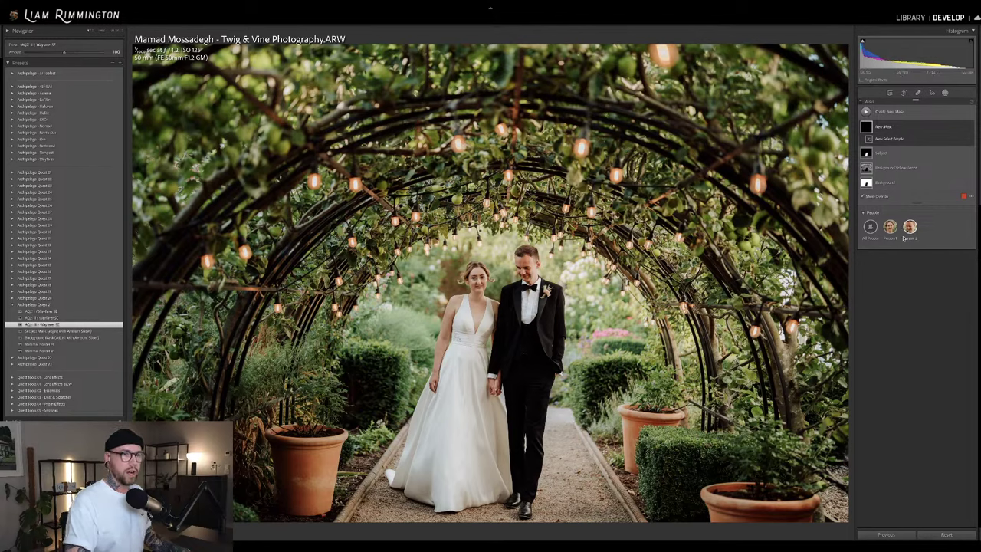
pyautogui.moveTo(910, 227)
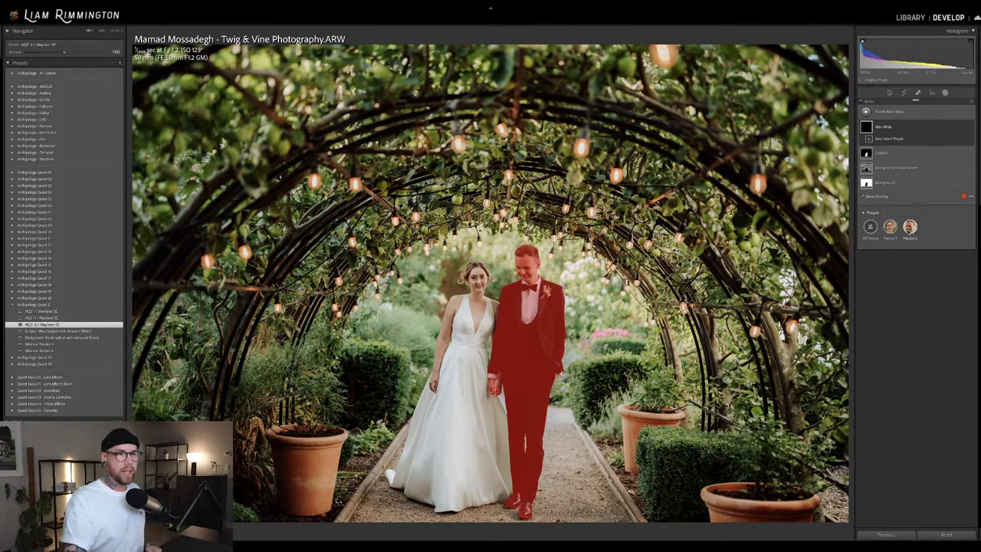
# Create a mask of the groom limited to Face Skin, with body skin and hair excluded.
pyautogui.click(910, 227)
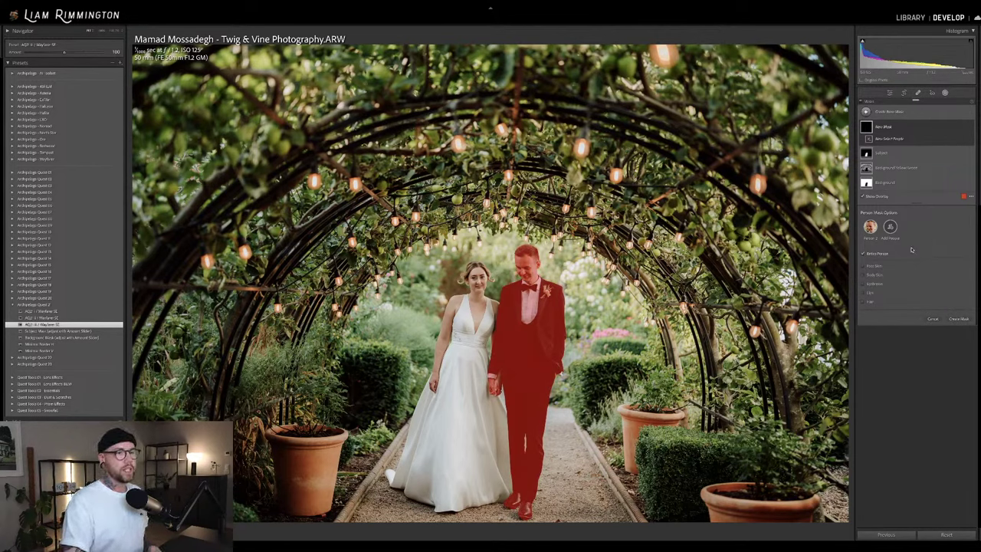
pyautogui.click(871, 266)
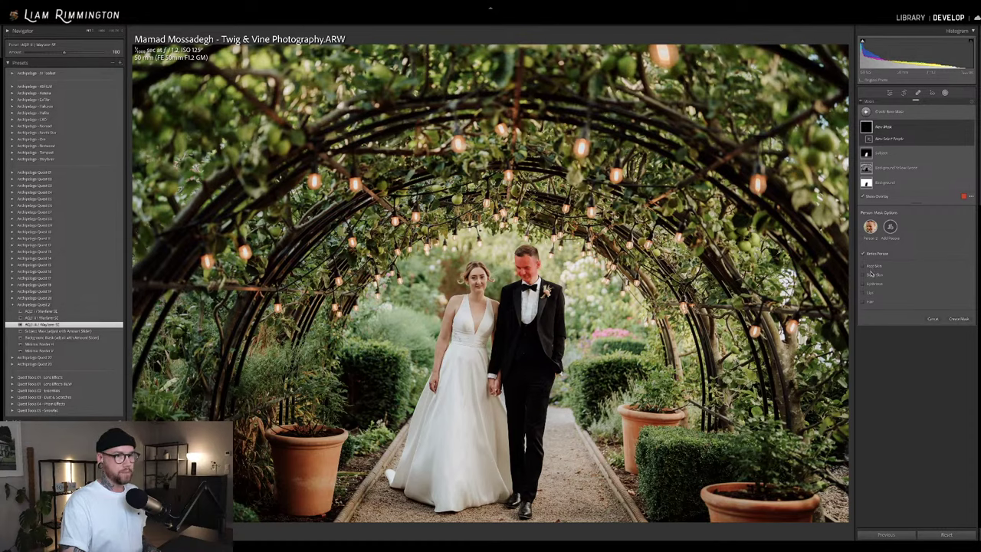
pyautogui.click(871, 275)
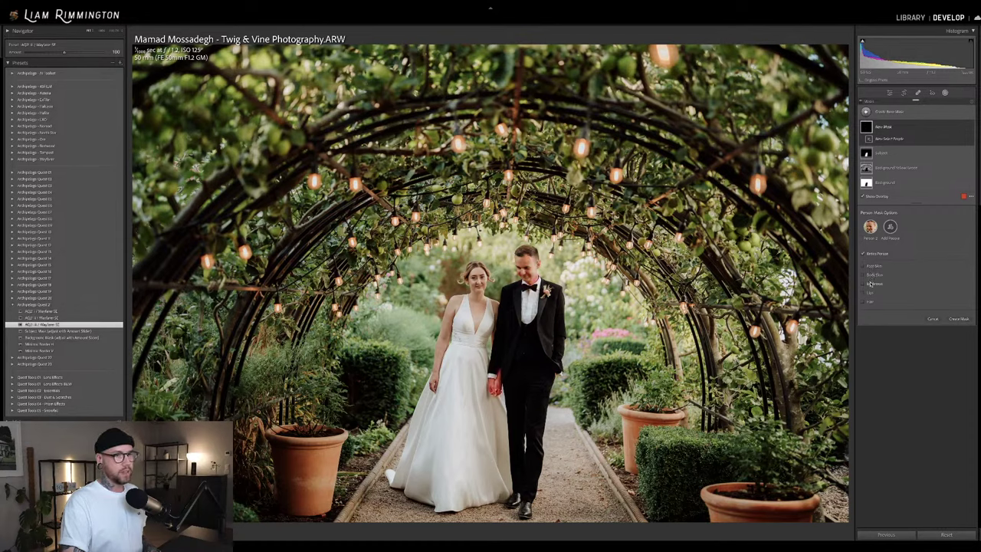
pyautogui.click(869, 303)
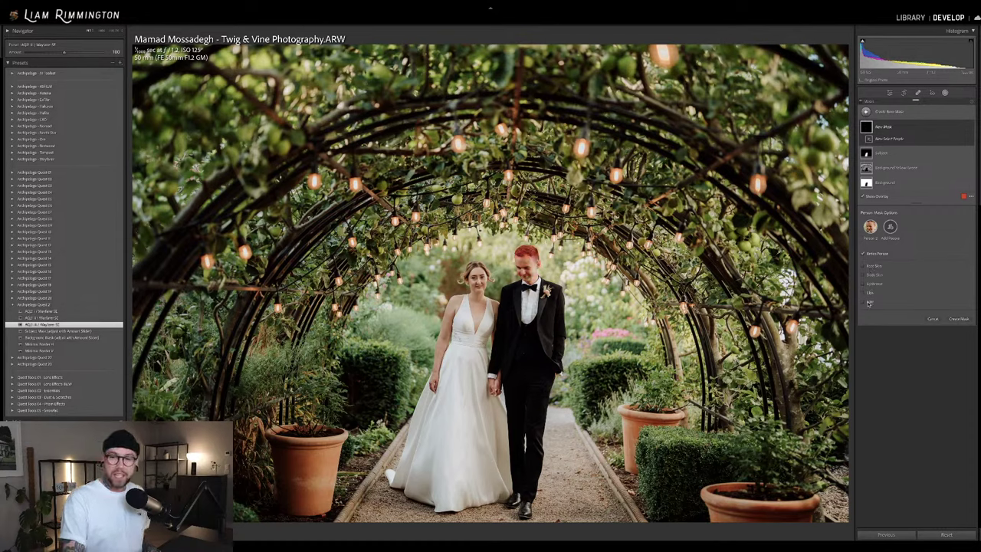
pyautogui.click(869, 303)
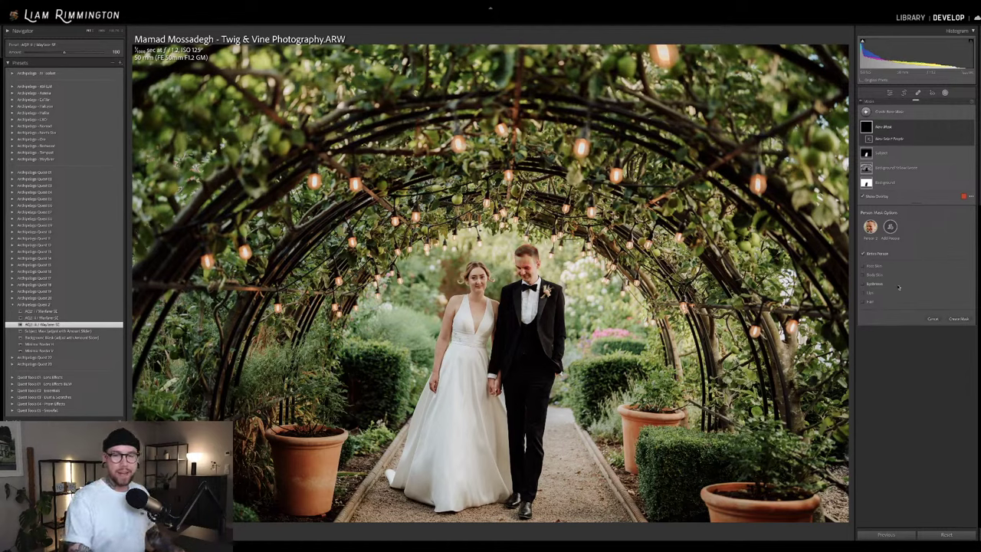
pyautogui.click(863, 267)
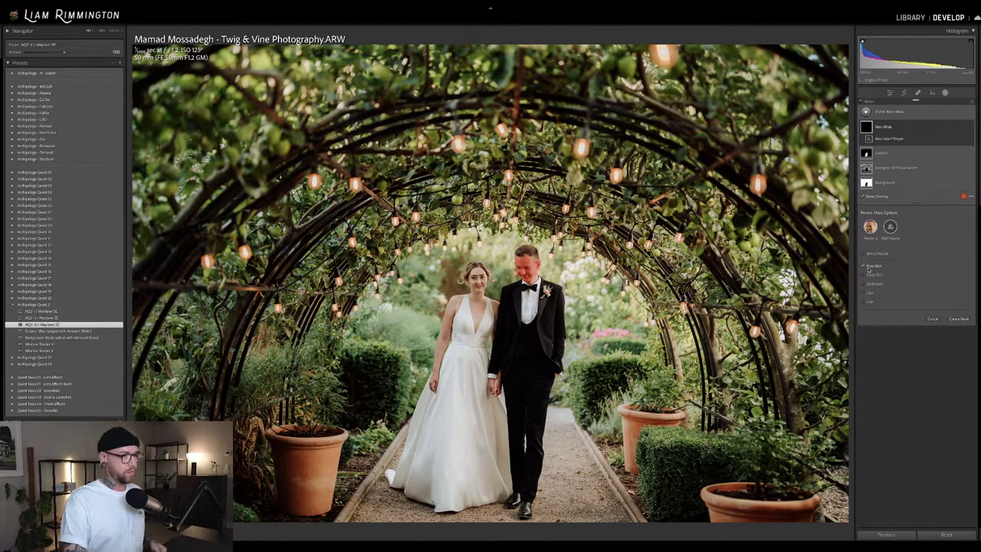
pyautogui.click(863, 275)
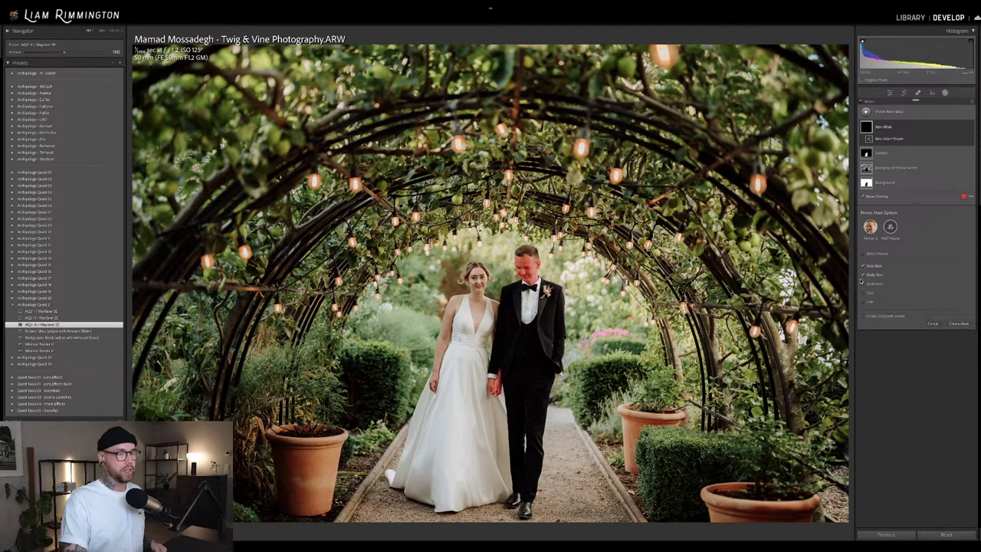
pyautogui.click(863, 275)
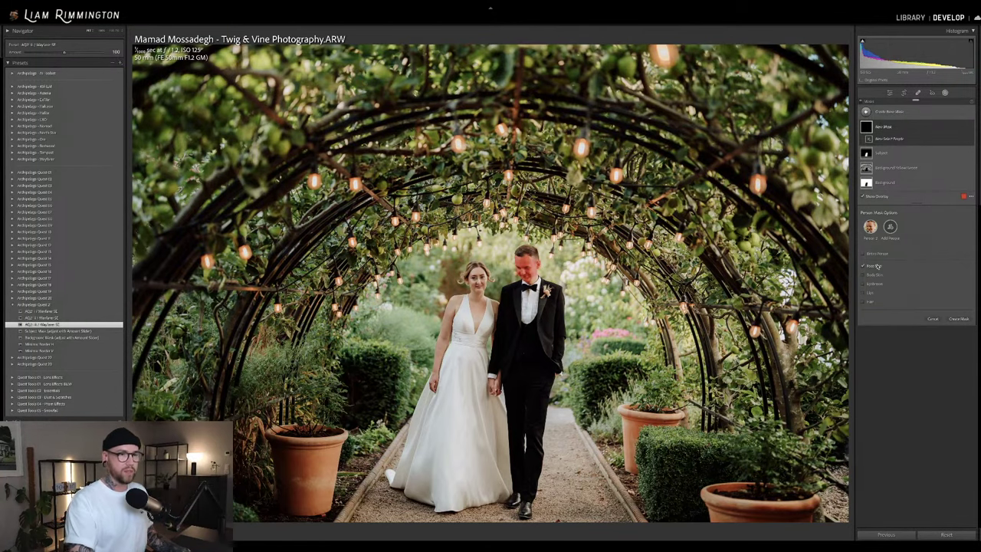
pyautogui.click(960, 319)
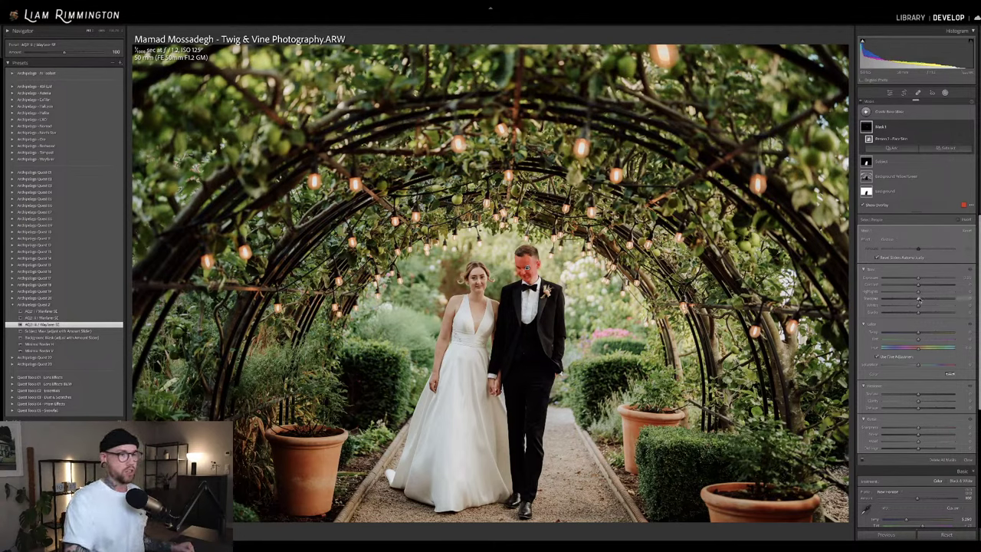
# Brighten the groom's face with a Light slider and slightly lower Mask 1's Saturation.
pyautogui.moveTo(919, 302); pyautogui.dragTo(922, 279)
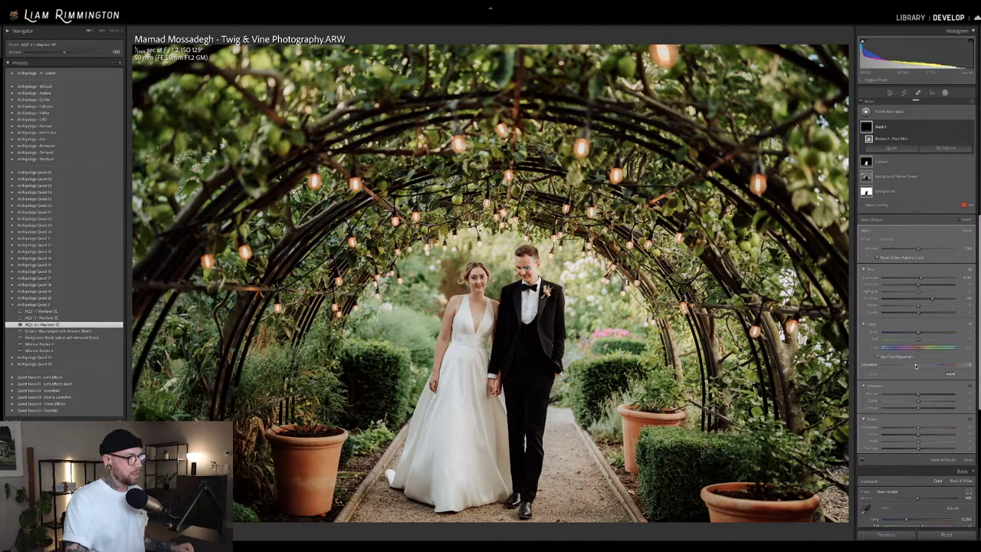
pyautogui.moveTo(915, 366); pyautogui.dragTo(913, 365)
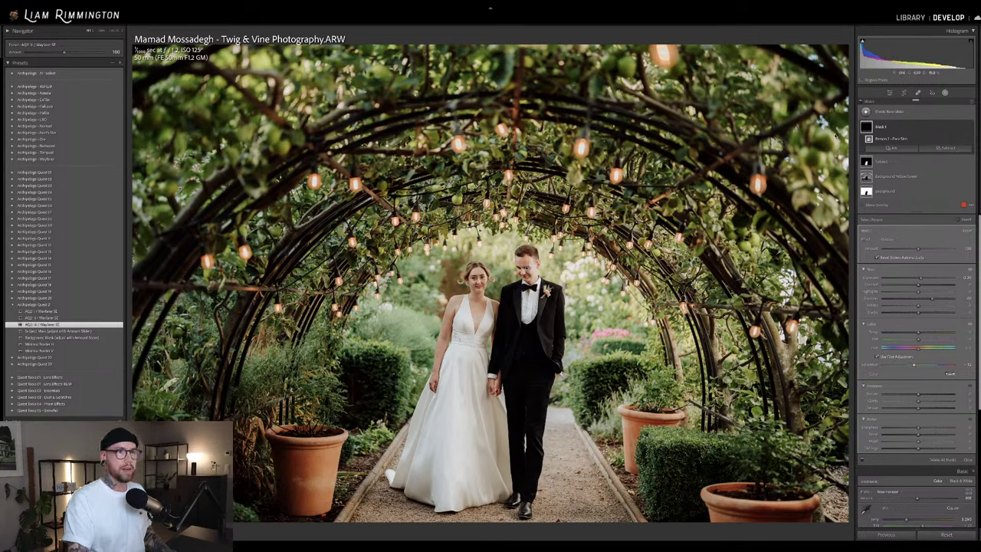
# Compare Mask 1 off and on, leave it visible, and close the masking panel.
pyautogui.click(971, 128)
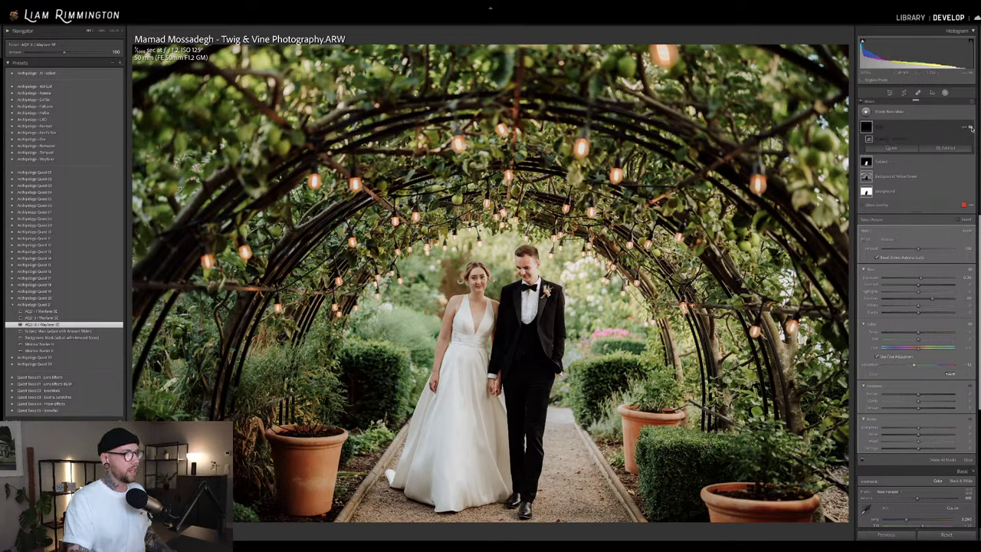
pyautogui.click(971, 128)
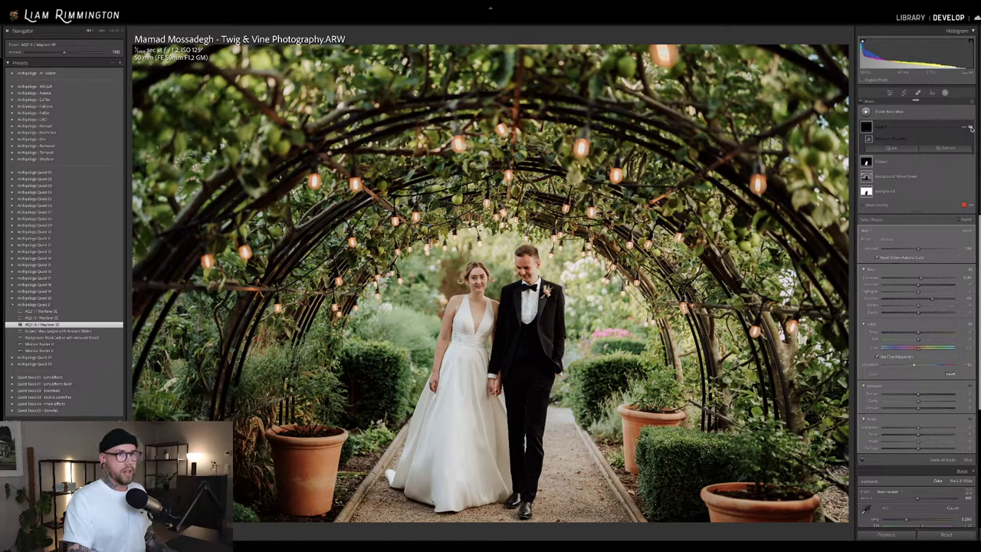
pyautogui.click(971, 128)
pyautogui.click(972, 128)
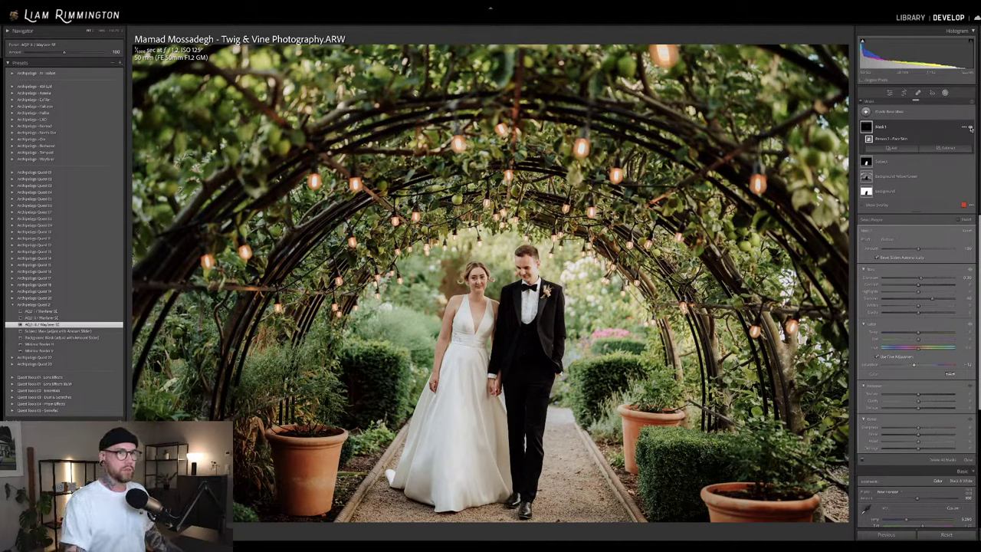
pyautogui.click(970, 128)
pyautogui.click(969, 128)
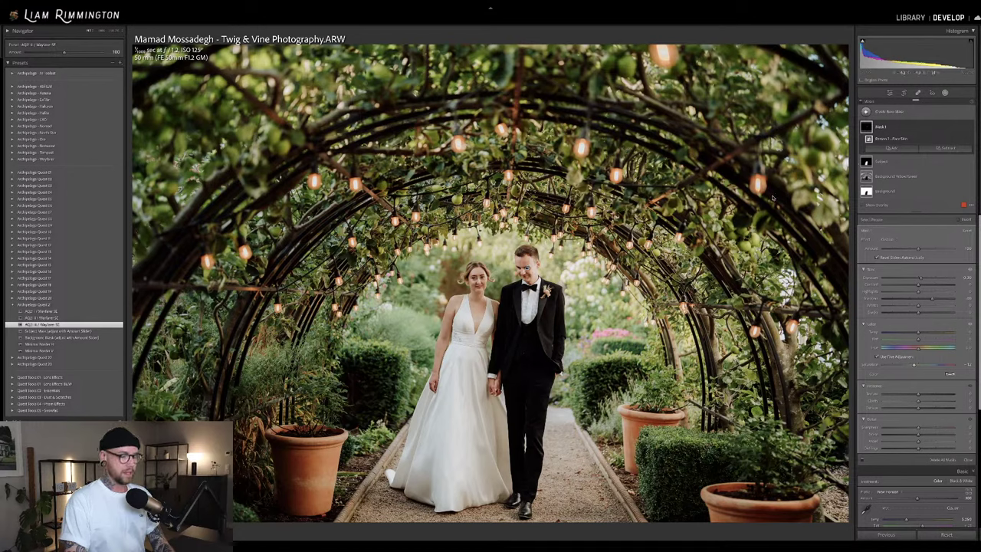
pyautogui.hotkey('shift', 'w')
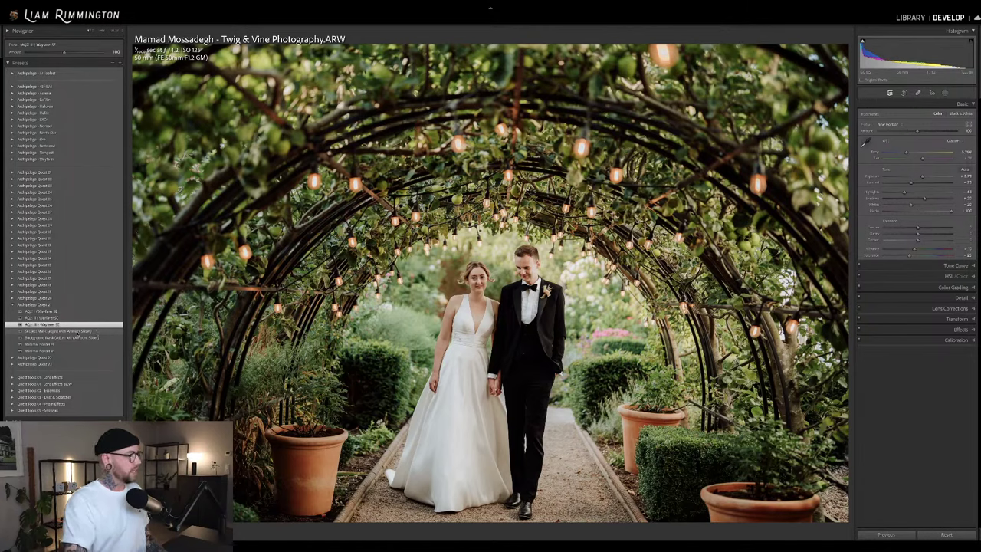
# Apply the 'Subject: Mask (adjust with Amount Slider)' preset and increase its Amount.
pyautogui.click(75, 330)
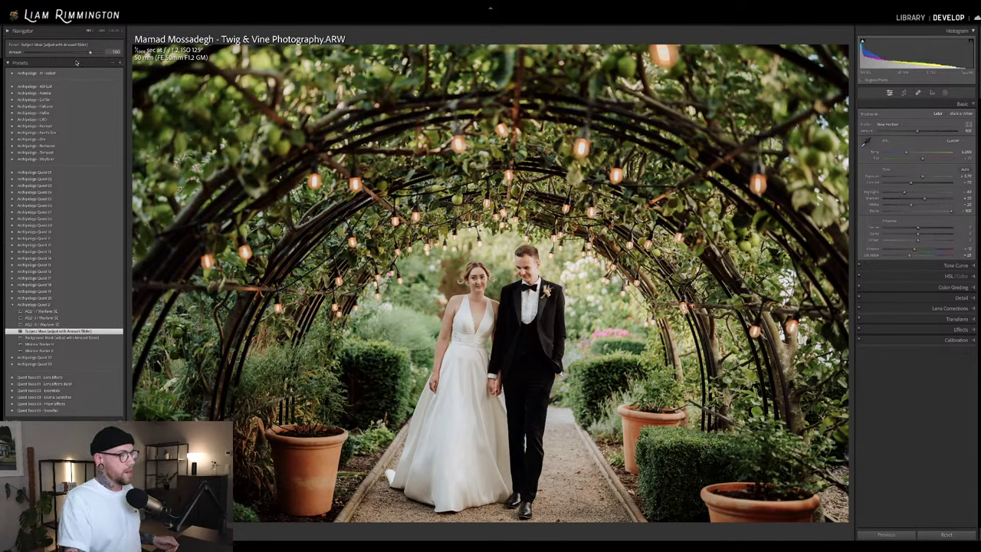
pyautogui.moveTo(19, 67)
pyautogui.mouseDown()
pyautogui.moveTo(49, 68)
pyautogui.moveTo(7, 67)
pyautogui.mouseUp()
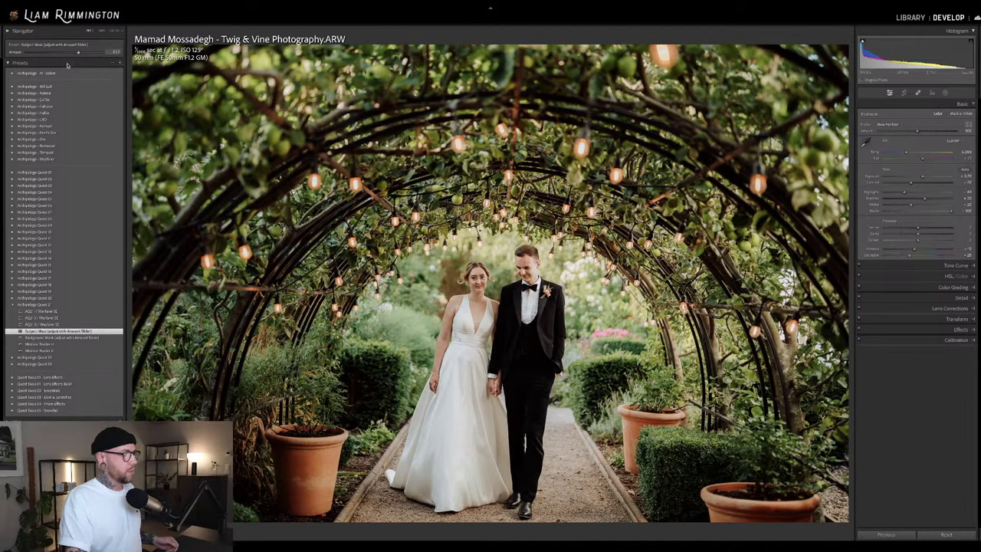
pyautogui.moveTo(29, 66); pyautogui.dragTo(74, 66)
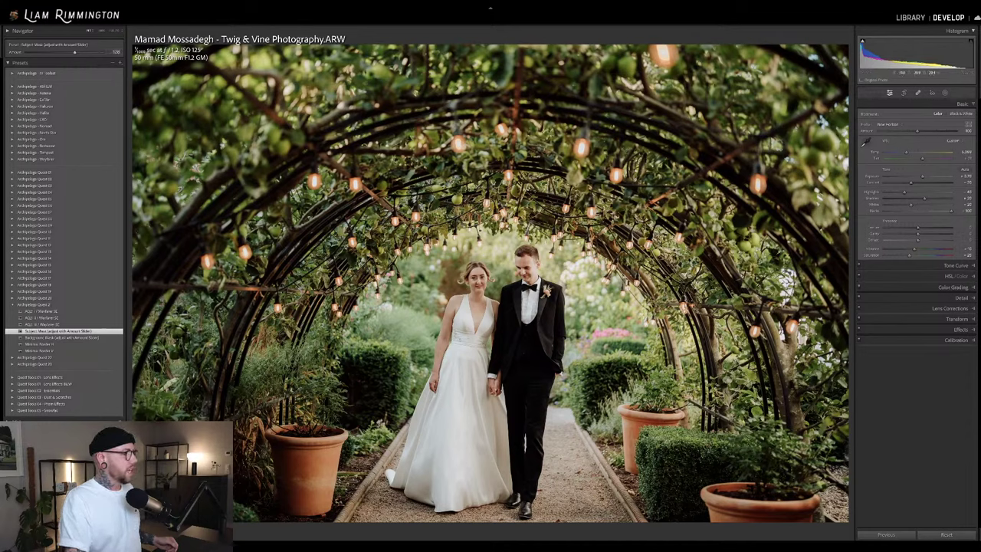
# Apply the Background Mask preset and set its Amount to about 177.
pyautogui.click(61, 337)
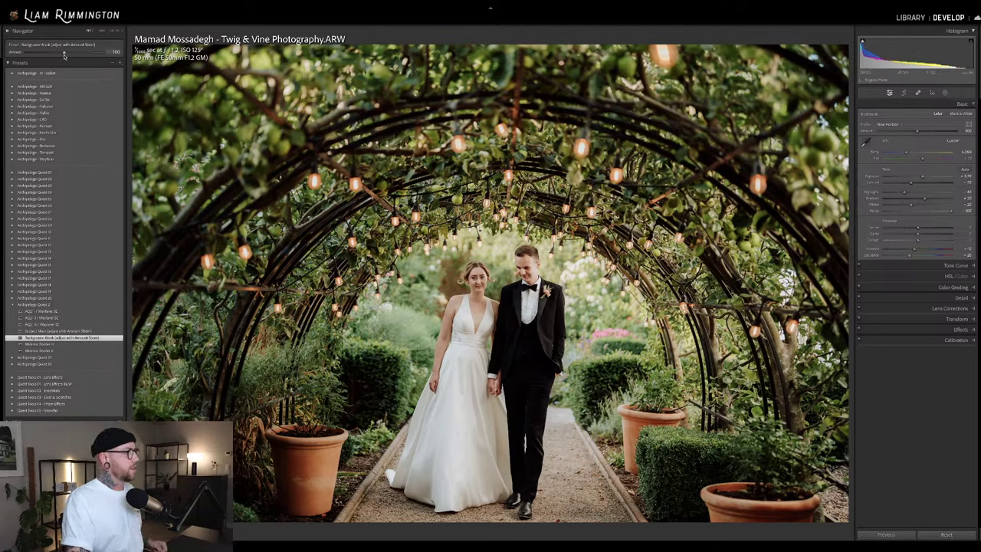
pyautogui.moveTo(64, 53); pyautogui.dragTo(92, 59)
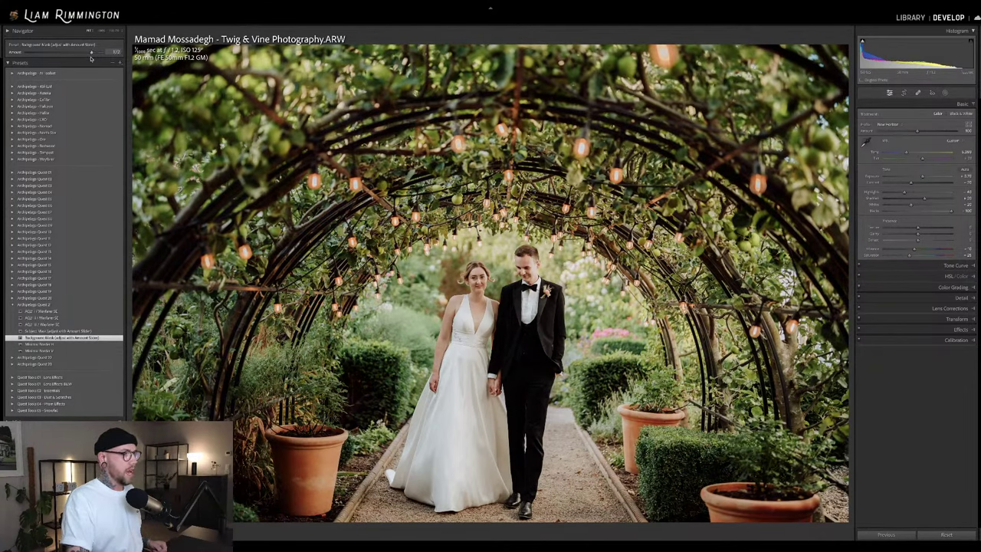
pyautogui.moveTo(74, 59); pyautogui.dragTo(93, 60)
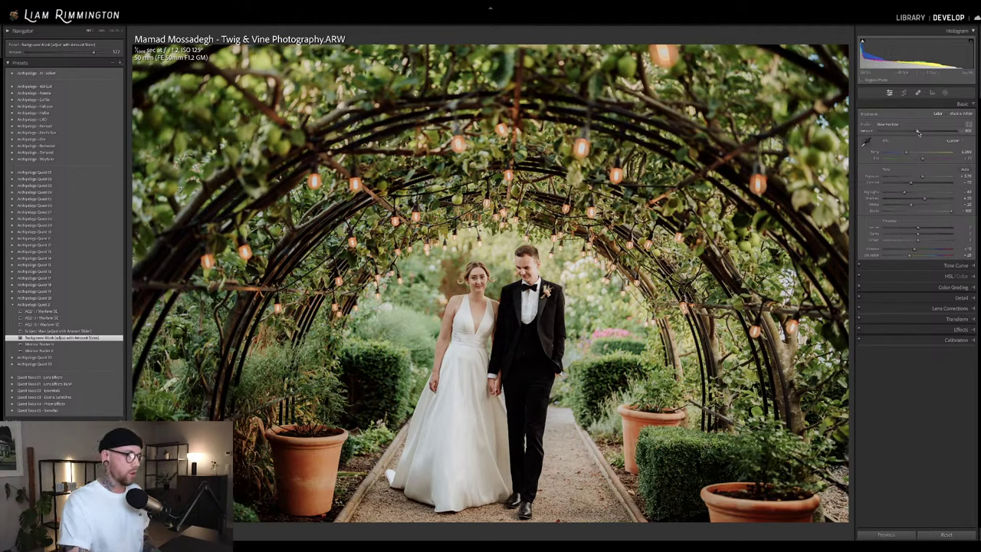
# Fine-tune the profile Amount, then compare the original and edit side by side.
pyautogui.moveTo(918, 132); pyautogui.dragTo(735, 157)
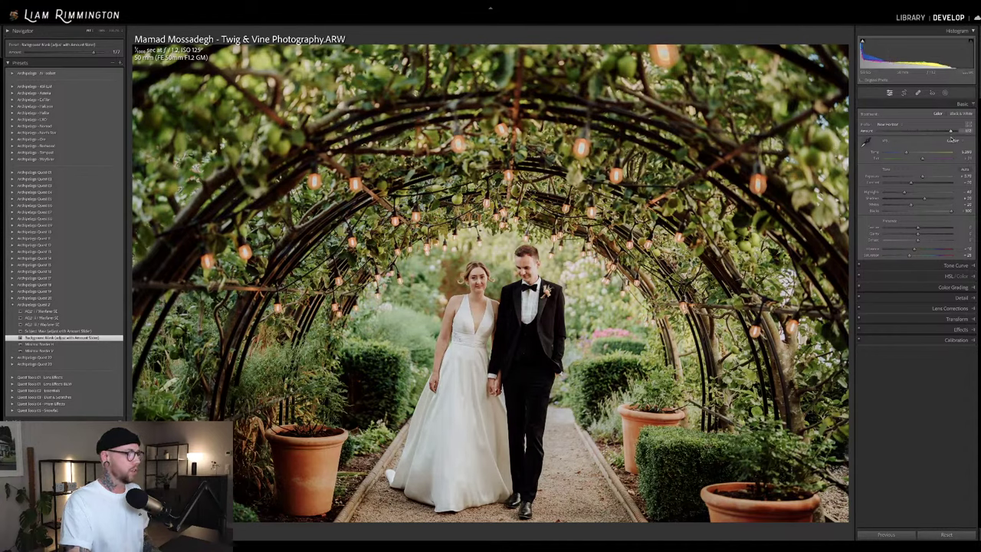
pyautogui.moveTo(953, 140); pyautogui.dragTo(949, 138)
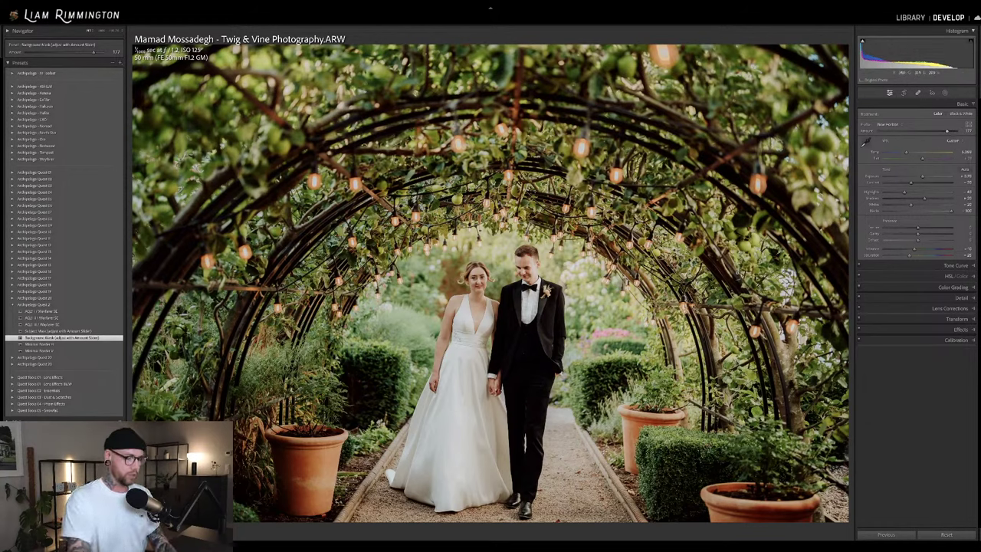
pyautogui.press('\\')
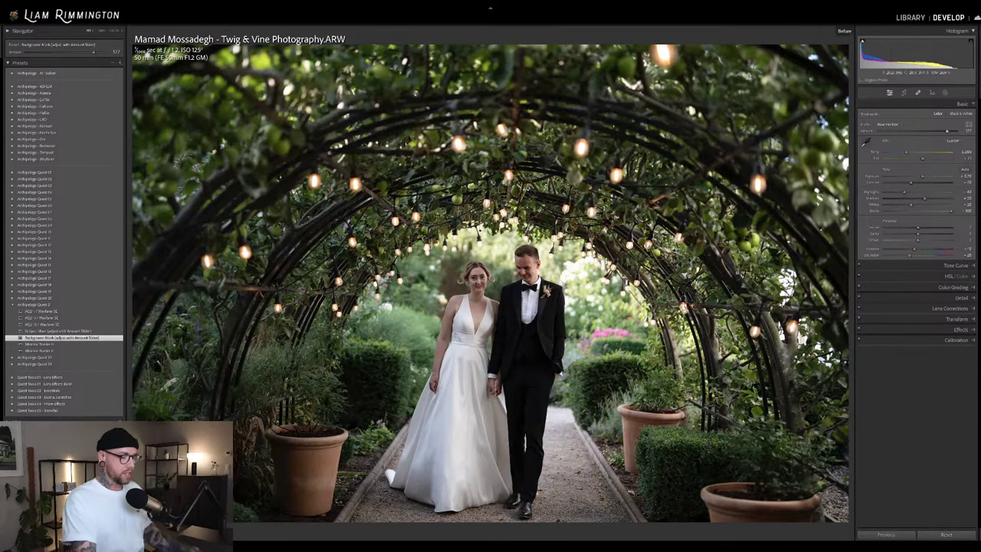
pyautogui.press('\\')
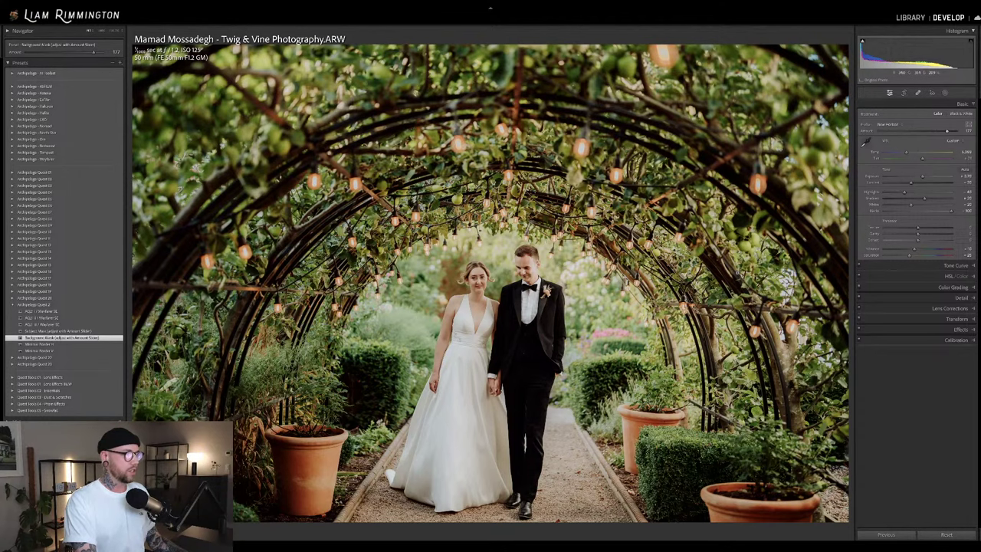
pyautogui.press('\\')
pyautogui.press('\\')
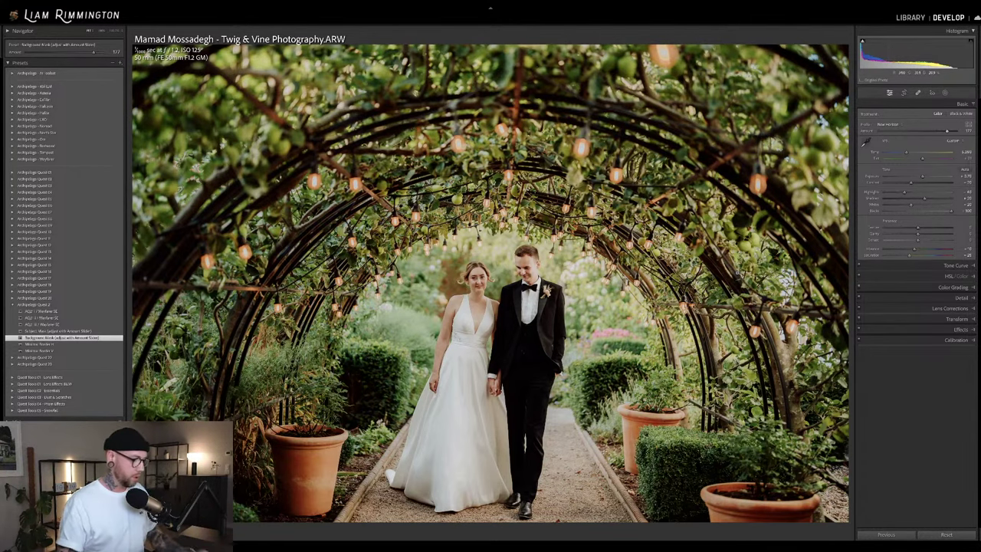
pyautogui.press('y')
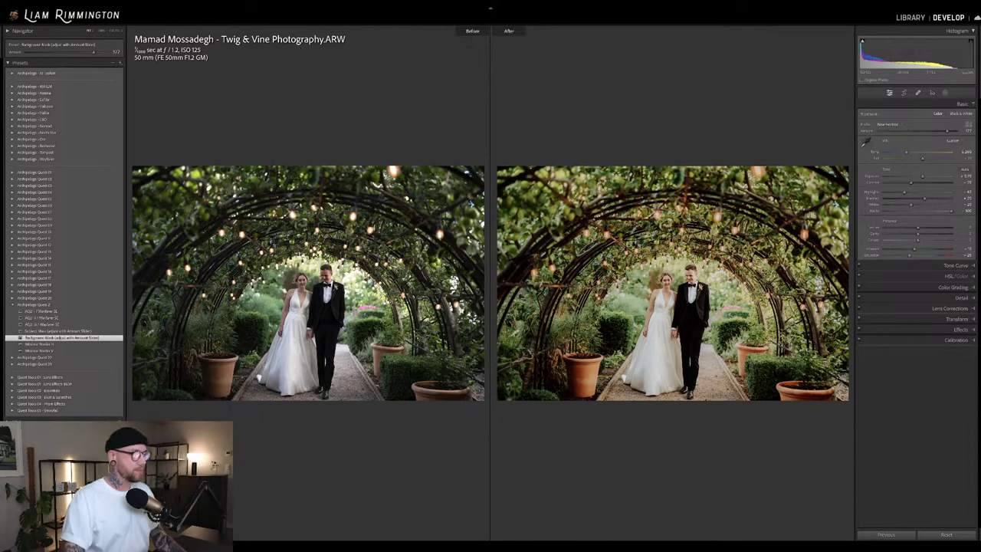
# Leave the Before/After view and move on to the couple-in-field photo.
pyautogui.press('y')
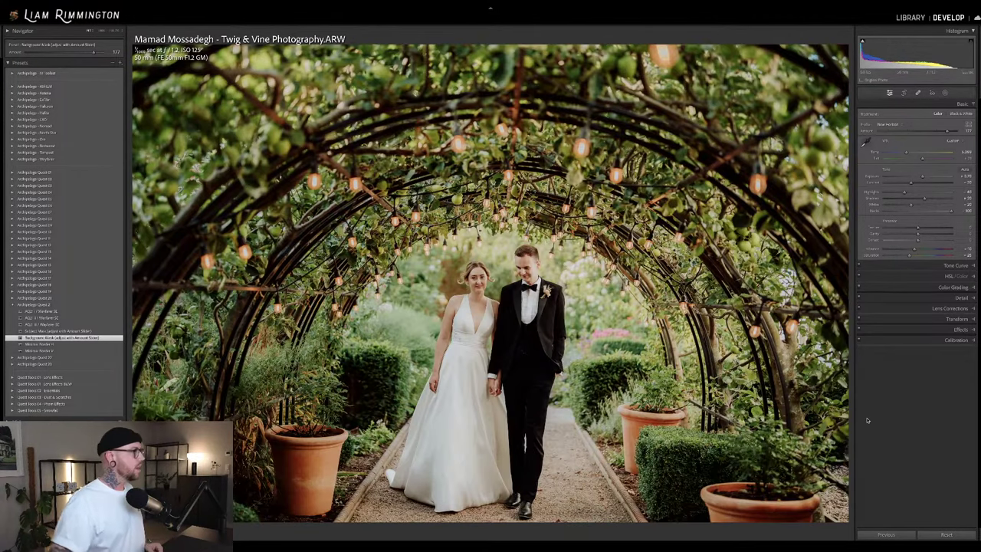
pyautogui.press('Right')
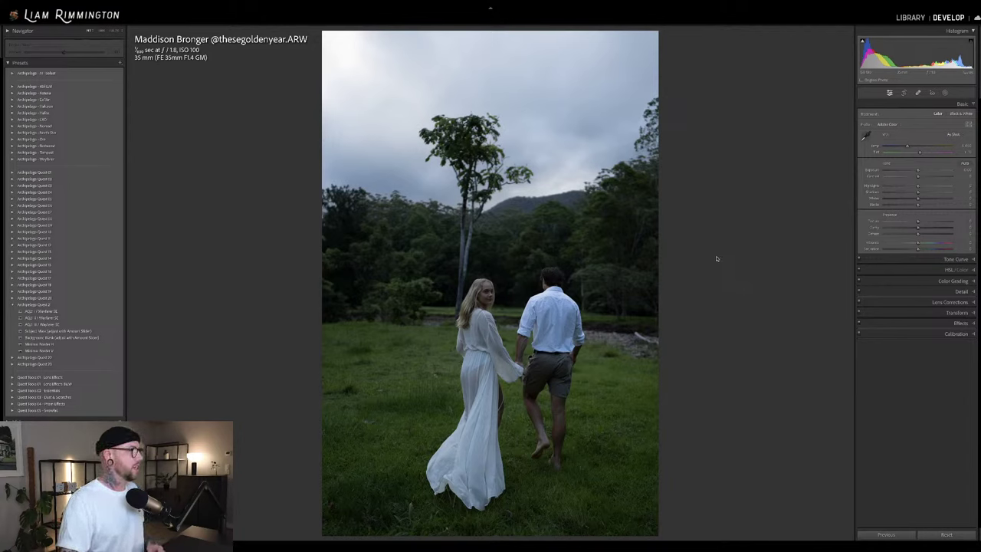
# Warm the field photo by raising Temp, switching white balance to Custom.
pyautogui.press('r')
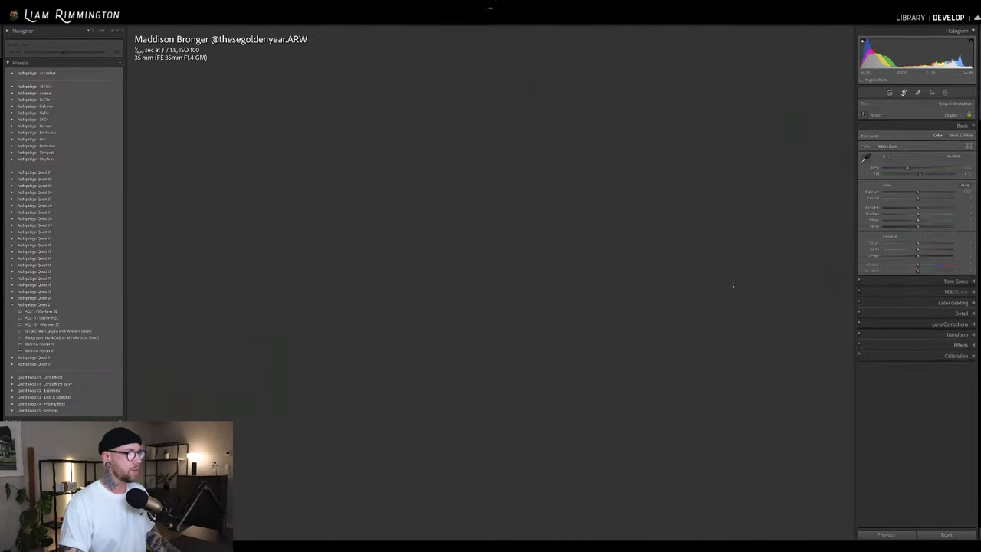
pyautogui.press('r')
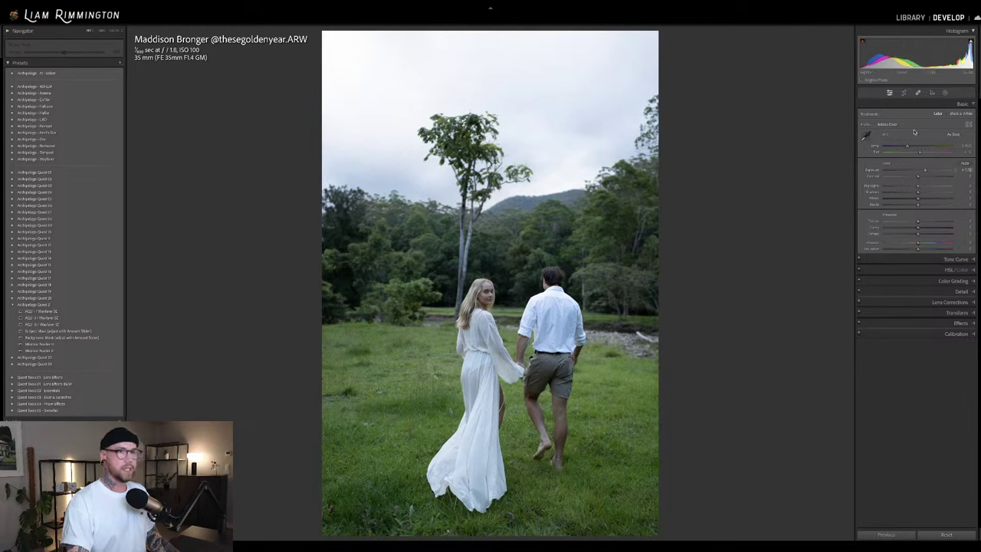
pyautogui.moveTo(908, 146); pyautogui.dragTo(922, 154)
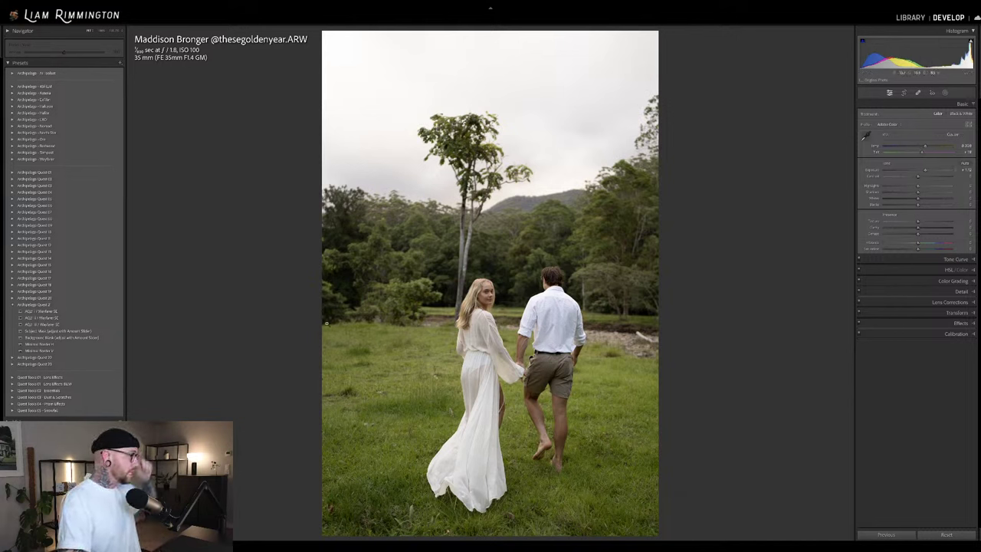
pyautogui.click(118, 305)
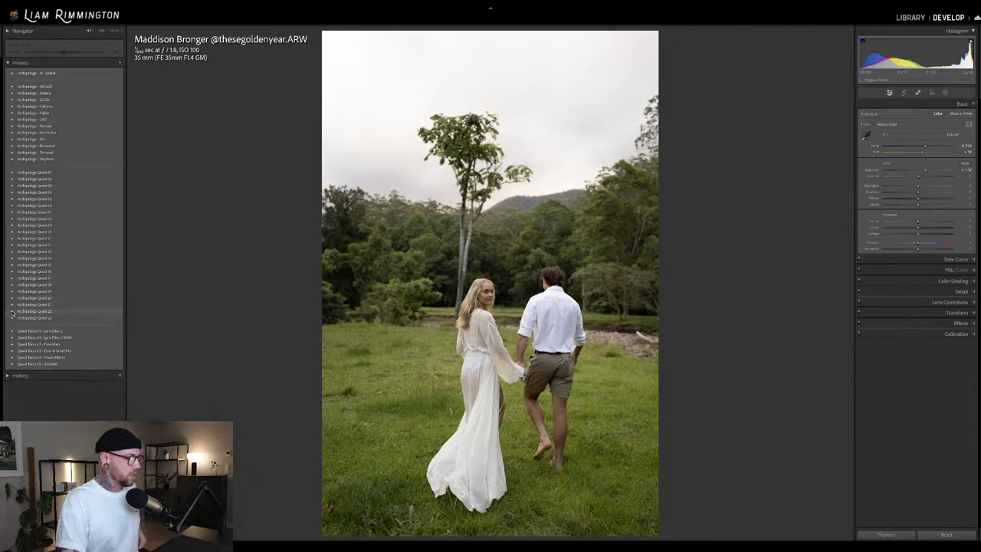
# Apply a Casual preset from Archipelago Quest 22 and lower its Amount slightly.
pyautogui.click(12, 312)
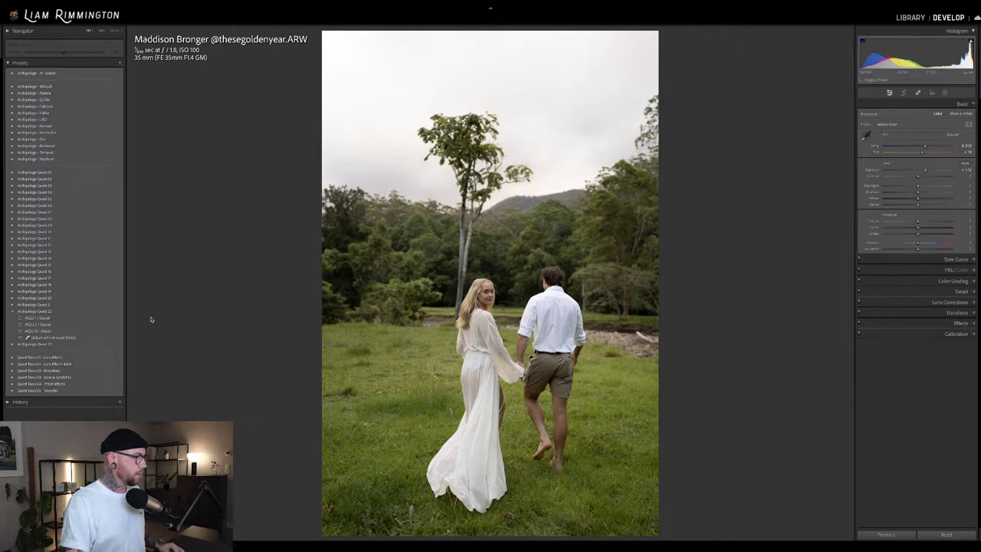
pyautogui.click(95, 325)
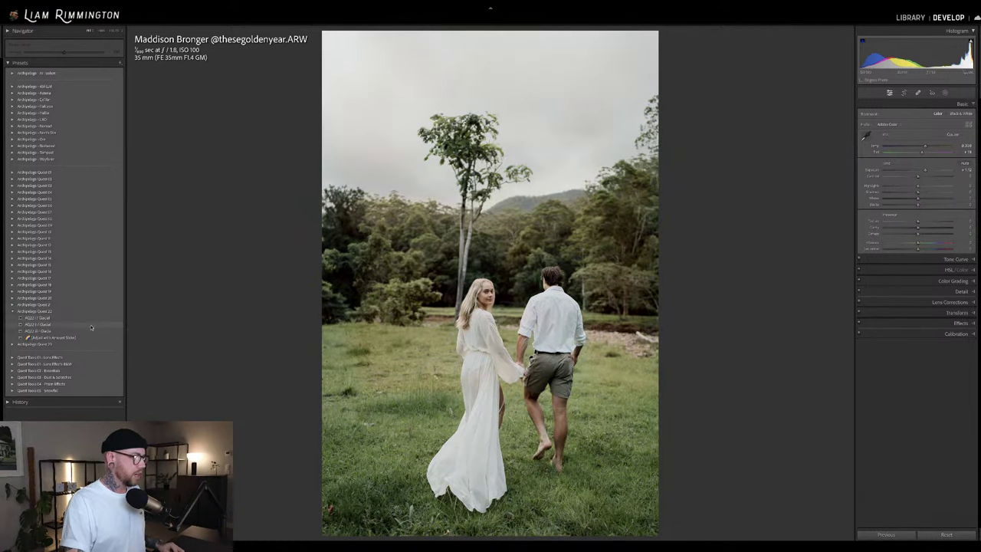
pyautogui.click(80, 325)
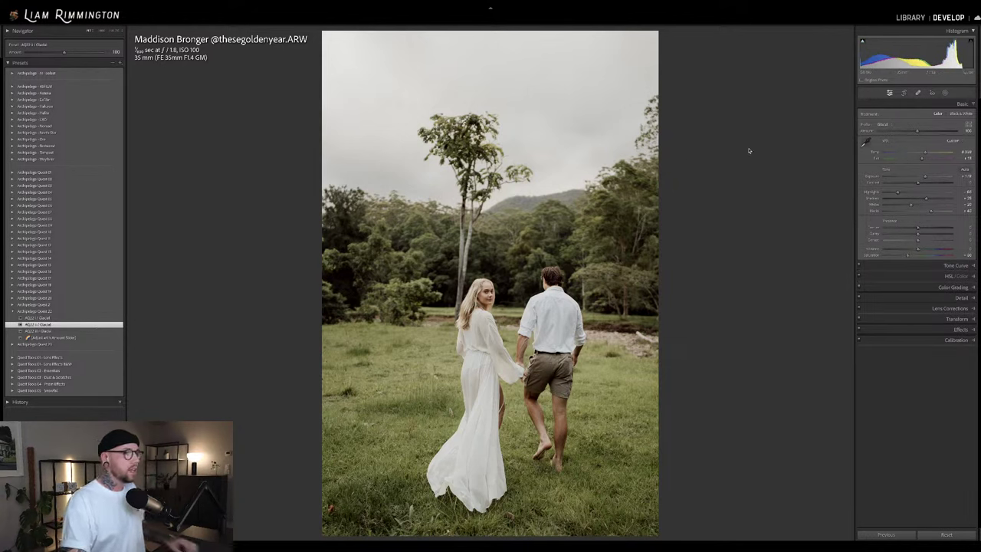
pyautogui.moveTo(917, 132)
pyautogui.mouseDown()
pyautogui.moveTo(951, 134)
pyautogui.moveTo(887, 141)
pyautogui.moveTo(939, 135)
pyautogui.moveTo(929, 139)
pyautogui.mouseUp()
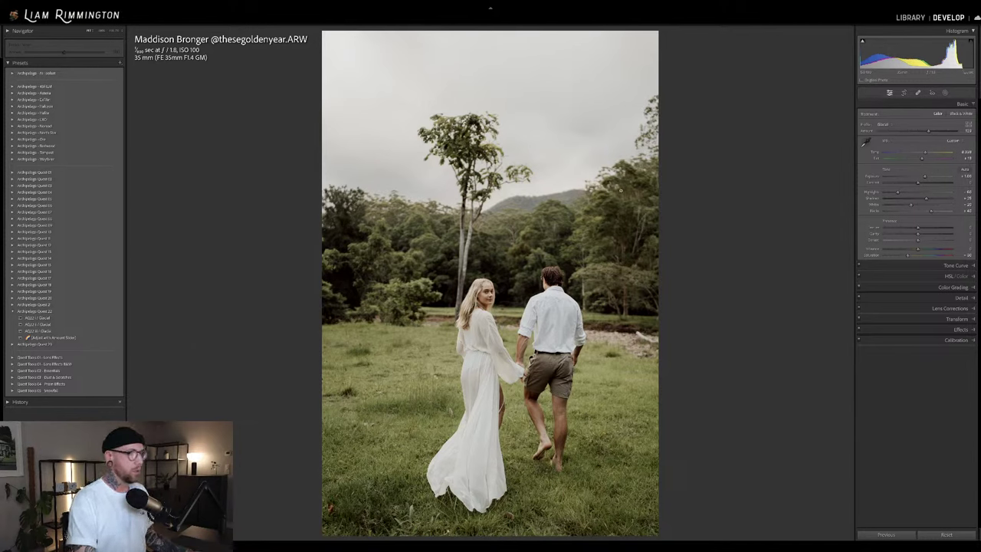
# Apply Adjust with Amount Slider, inspect its mask, and push the Amount above 100.
pyautogui.click(946, 93)
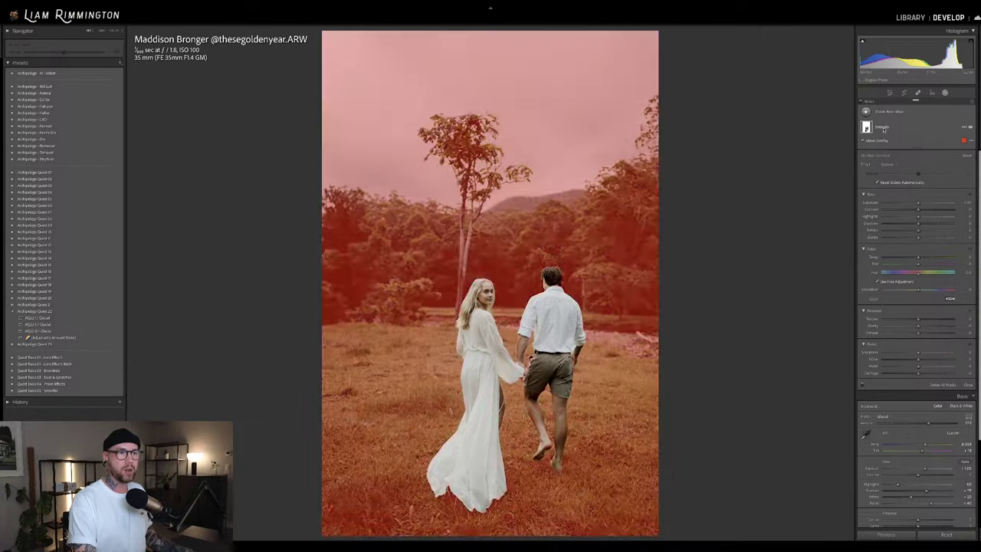
pyautogui.click(946, 93)
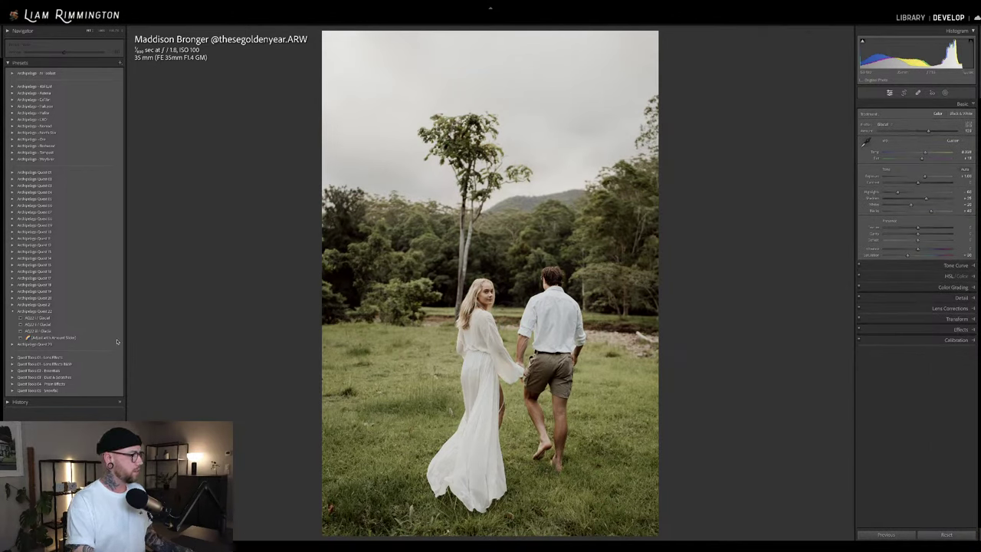
pyautogui.click(62, 338)
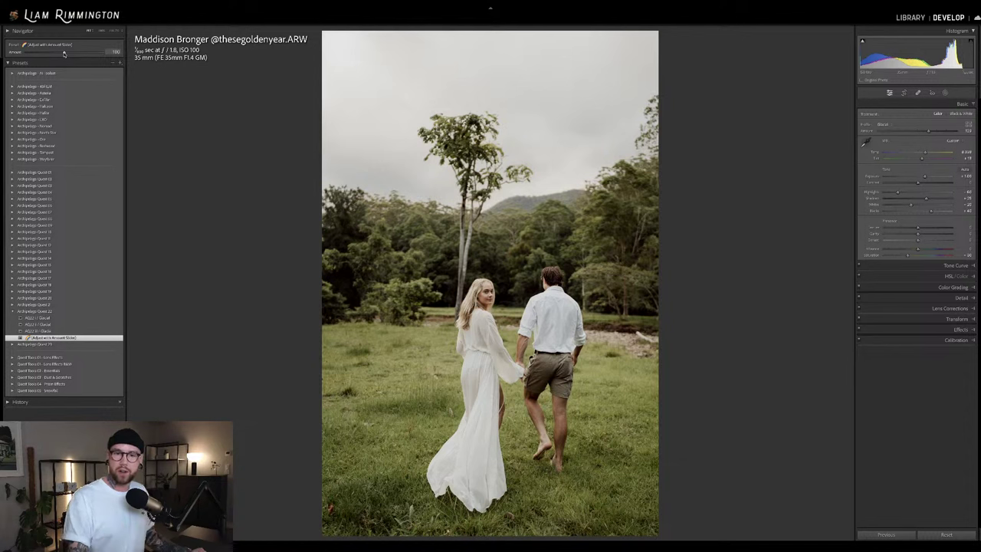
pyautogui.click(945, 93)
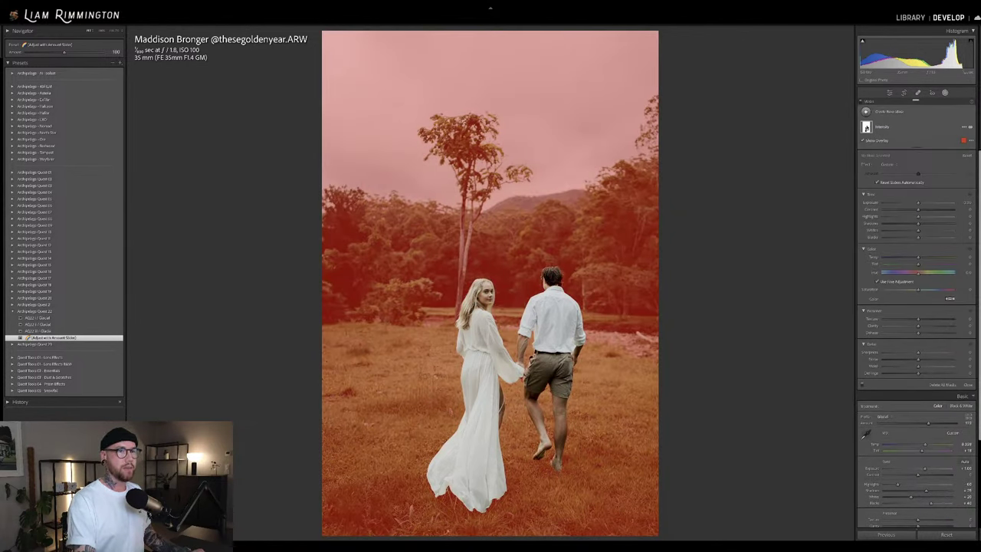
pyautogui.click(944, 93)
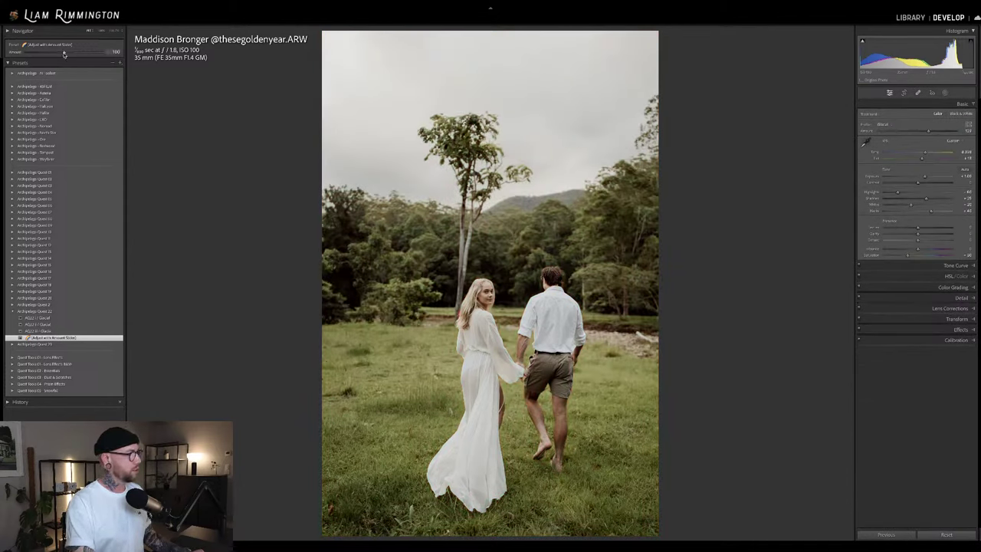
pyautogui.moveTo(64, 53)
pyautogui.mouseDown()
pyautogui.moveTo(97, 59)
pyautogui.moveTo(66, 61)
pyautogui.moveTo(78, 61)
pyautogui.mouseUp()
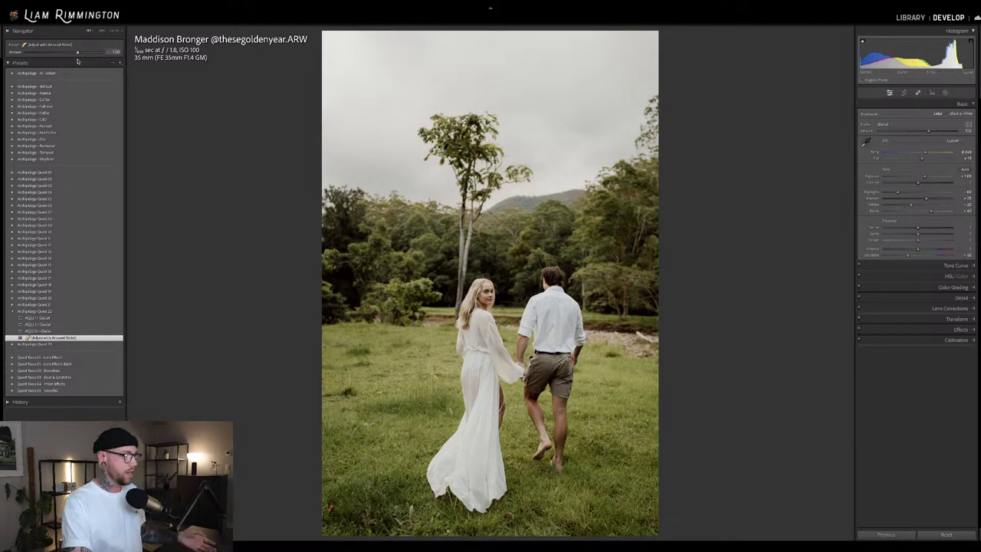
pyautogui.moveTo(78, 60)
pyautogui.mouseDown()
pyautogui.moveTo(8, 67)
pyautogui.moveTo(83, 71)
pyautogui.mouseUp()
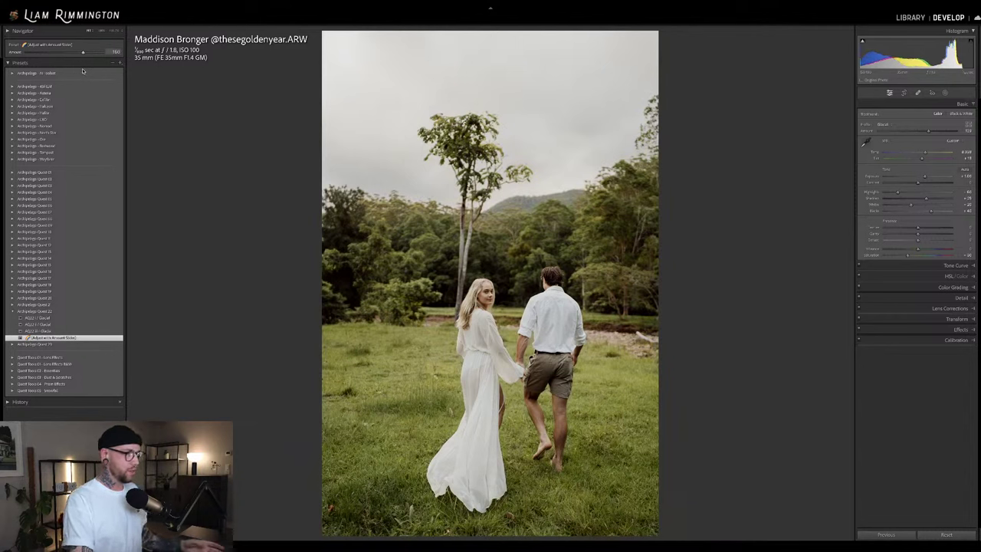
pyautogui.moveTo(83, 71); pyautogui.dragTo(84, 71)
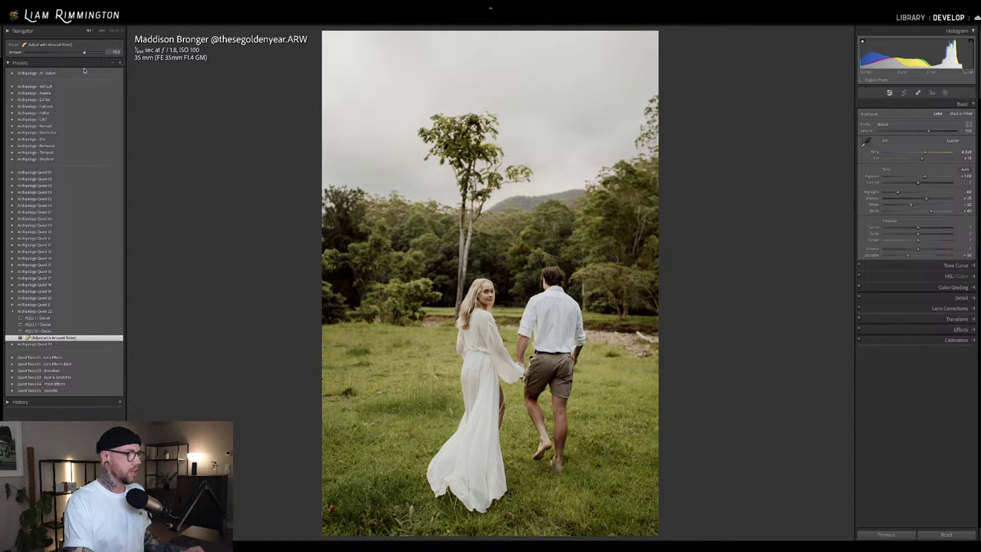
pyautogui.moveTo(84, 70); pyautogui.dragTo(86, 71)
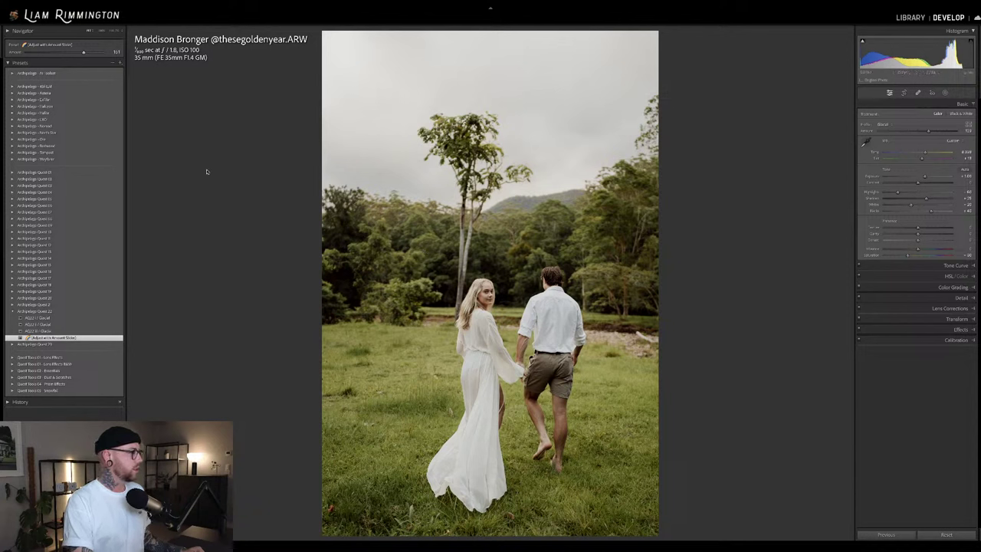
# Collapse the Archipelago Quest 22 folder and expand the AI Select presets.
pyautogui.click(13, 311)
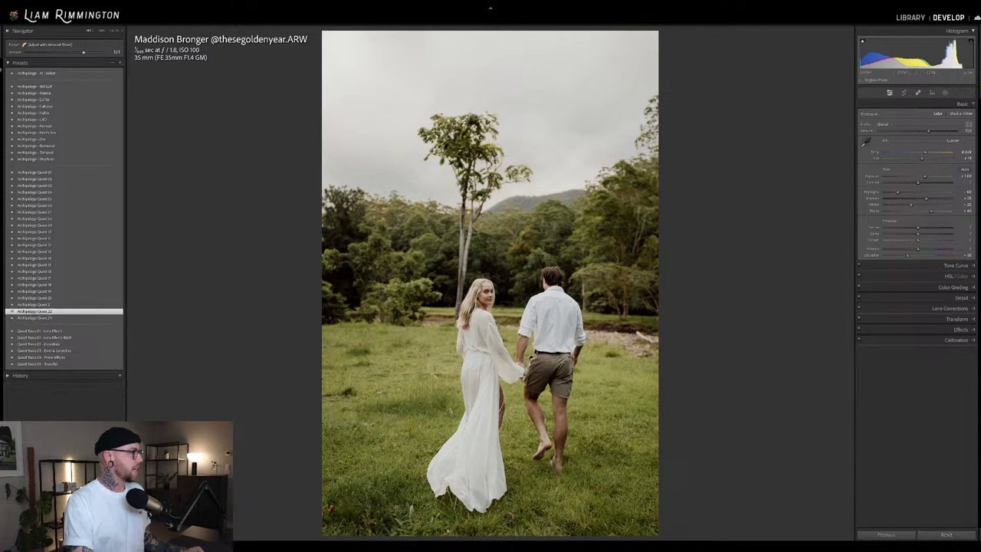
pyautogui.click(13, 73)
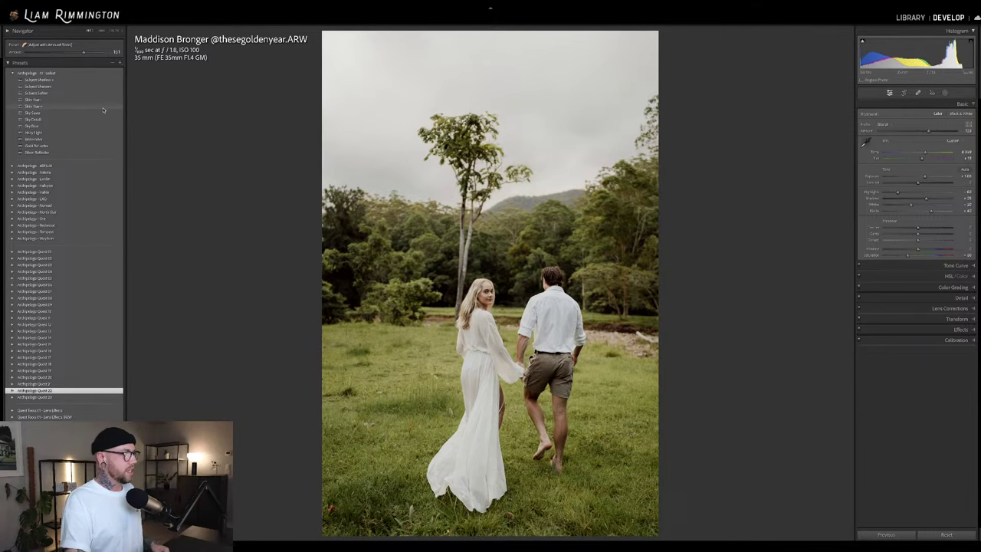
# Apply the AI Select Skin preset to the couple with its Amount lowered.
pyautogui.click(489, 313)
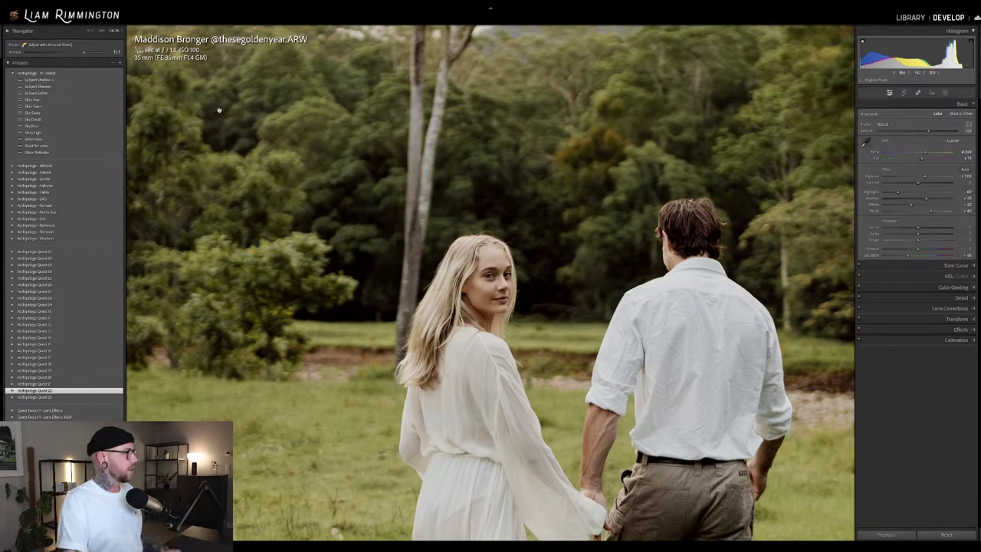
pyautogui.click(46, 106)
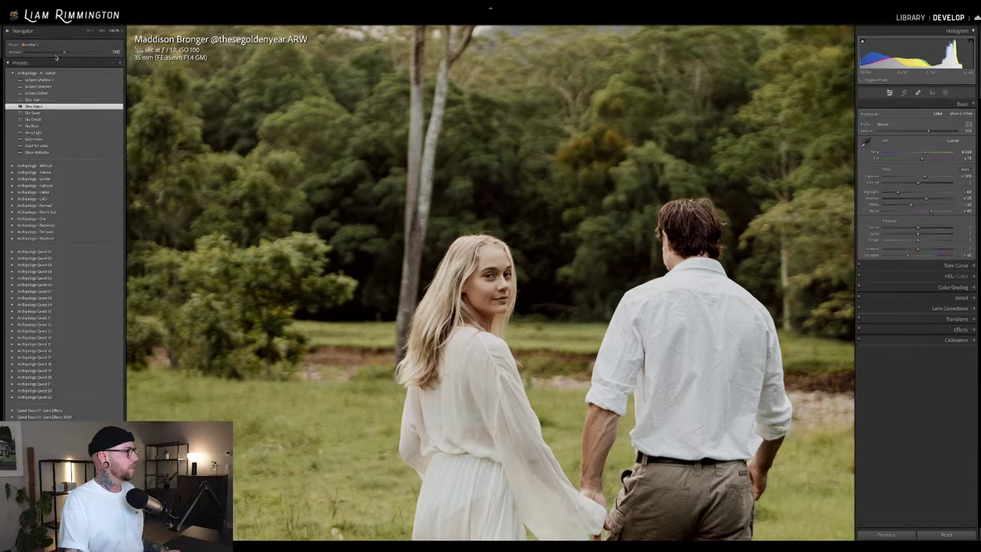
pyautogui.moveTo(62, 52)
pyautogui.mouseDown()
pyautogui.moveTo(14, 52)
pyautogui.moveTo(102, 52)
pyautogui.moveTo(52, 52)
pyautogui.mouseUp()
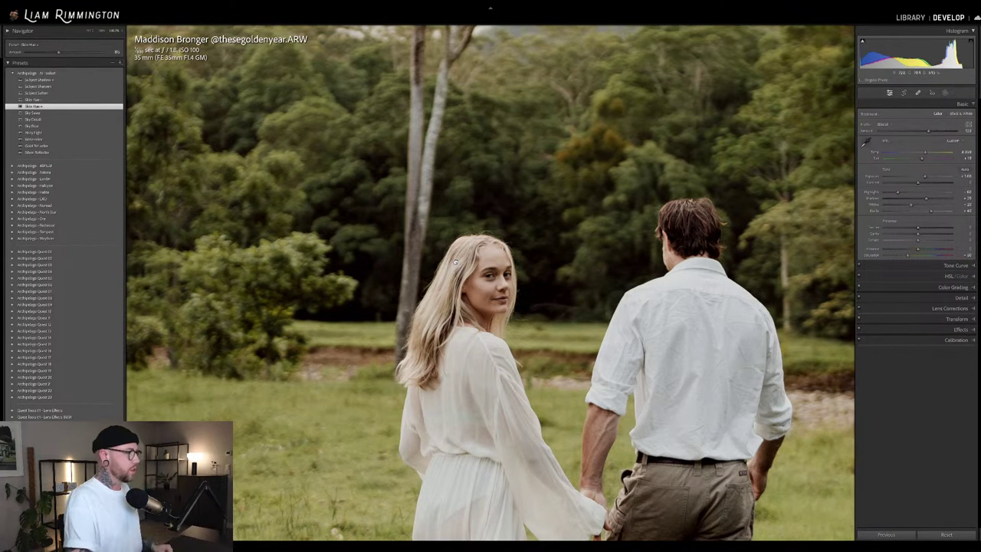
pyautogui.click(397, 251)
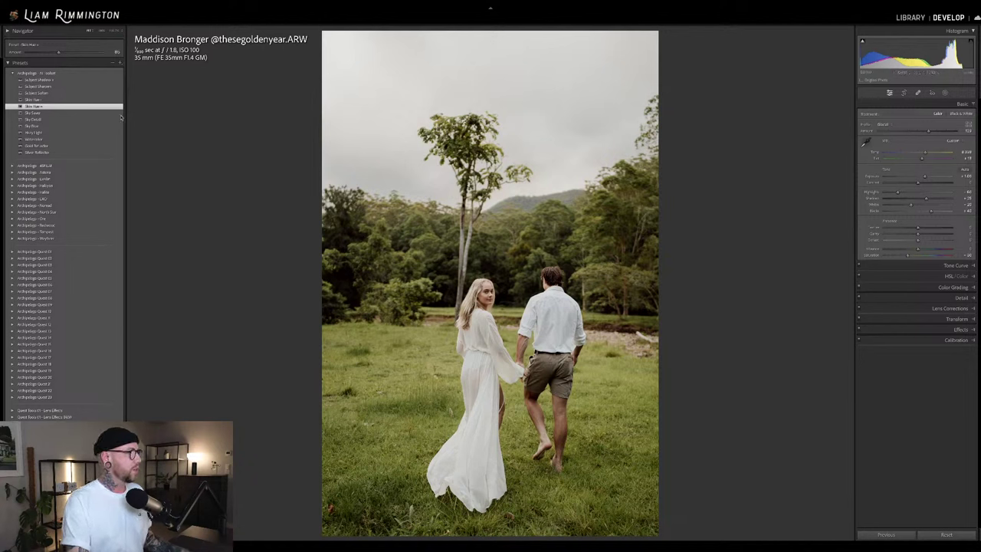
# Apply Sky Saver to the overcast sky at slightly below full strength.
pyautogui.click(103, 113)
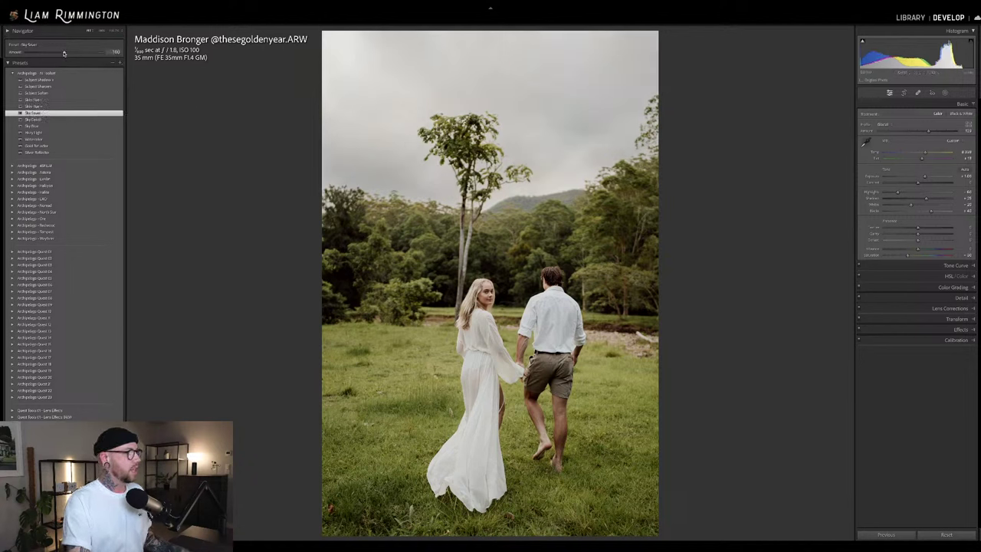
pyautogui.moveTo(64, 53)
pyautogui.mouseDown()
pyautogui.moveTo(104, 52)
pyautogui.moveTo(69, 52)
pyautogui.moveTo(92, 52)
pyautogui.moveTo(72, 53)
pyautogui.moveTo(63, 71)
pyautogui.mouseUp()
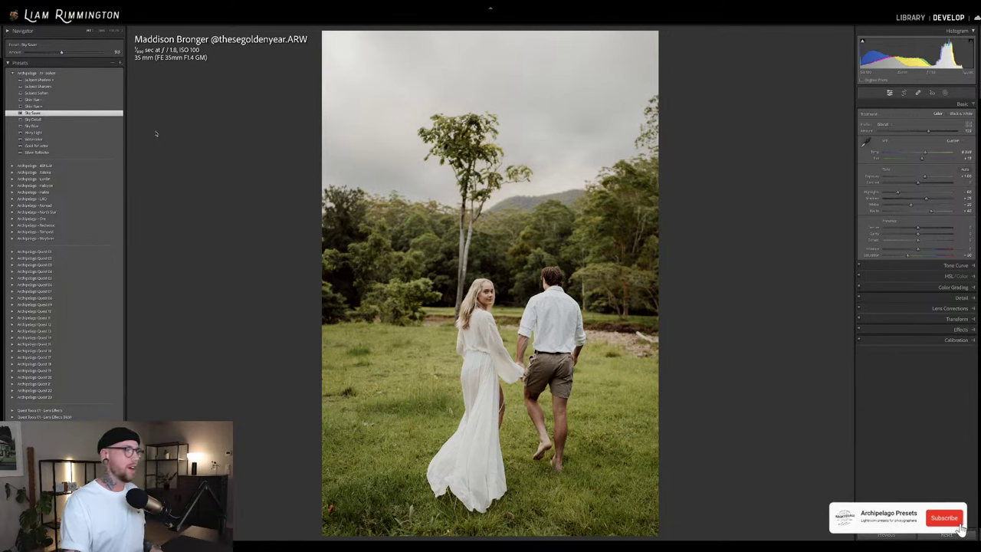
# Add the next AI Select sky preset and settle its Amount near 100.
pyautogui.click(99, 127)
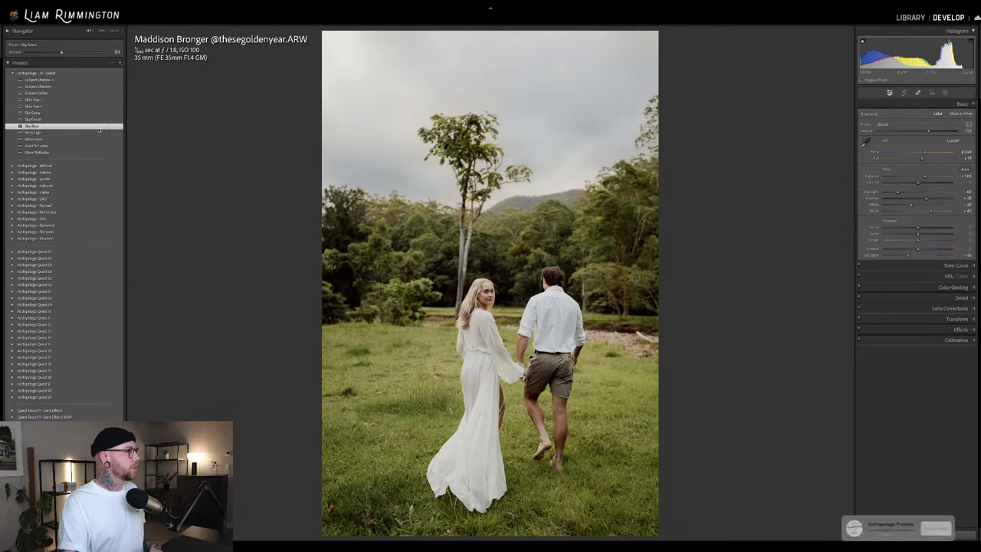
pyautogui.moveTo(62, 52); pyautogui.dragTo(119, 54)
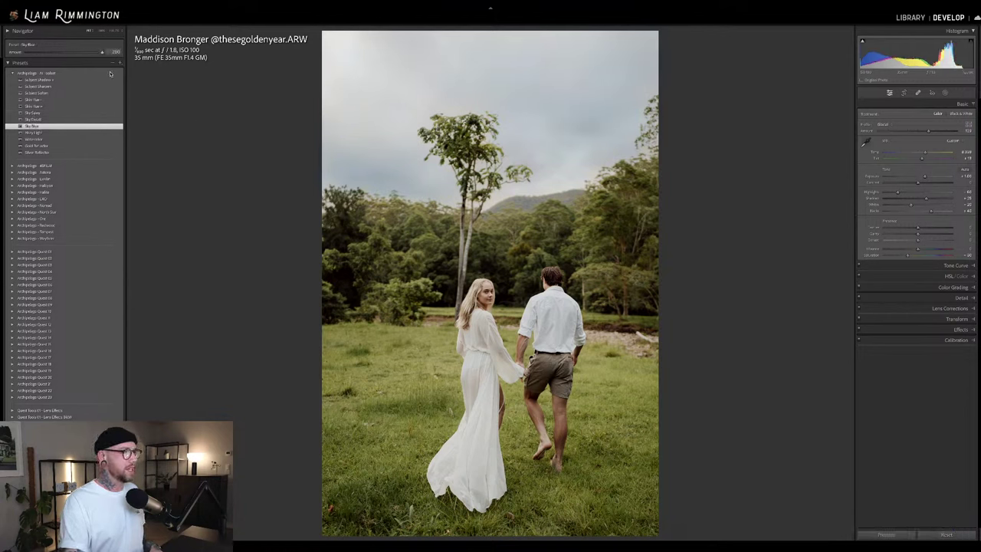
pyautogui.moveTo(102, 53); pyautogui.dragTo(73, 52)
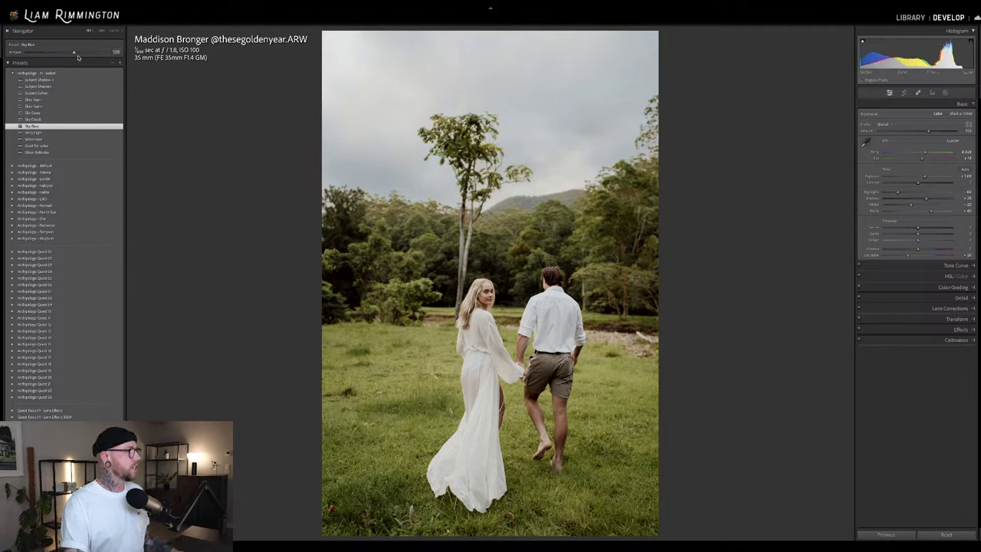
pyautogui.moveTo(73, 52); pyautogui.dragTo(76, 53)
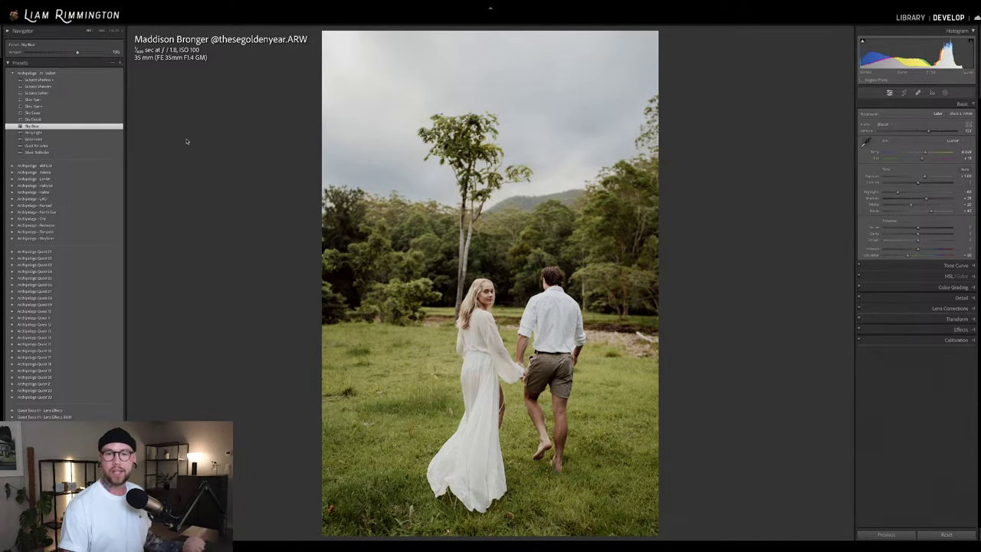
# Apply the next AI Select preset at reduced strength for a darker, moodier grey sky.
pyautogui.click(112, 141)
pyautogui.moveTo(77, 52); pyautogui.dragTo(41, 62)
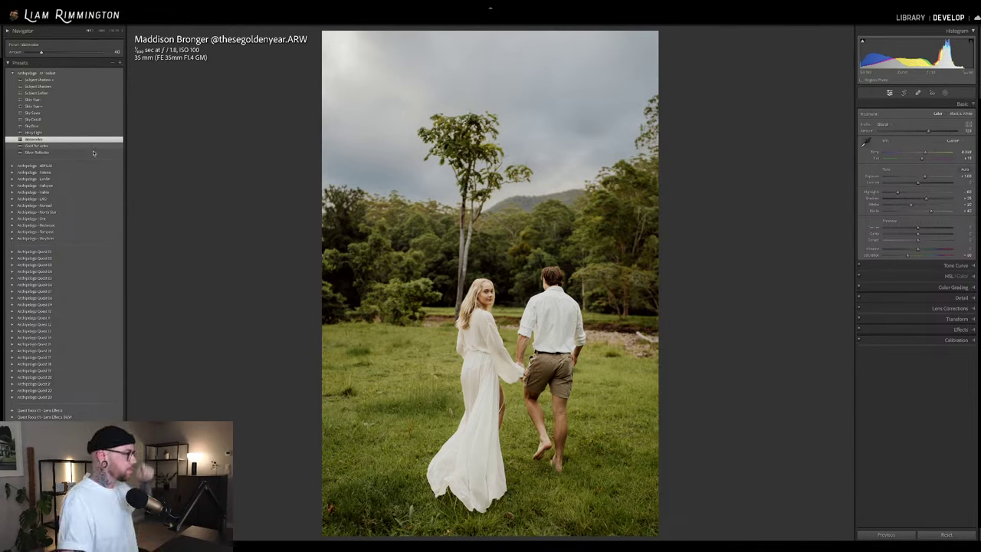
# Apply the Silver Reflector preset with its Amount lowered to gently lighten the couple.
pyautogui.click(94, 153)
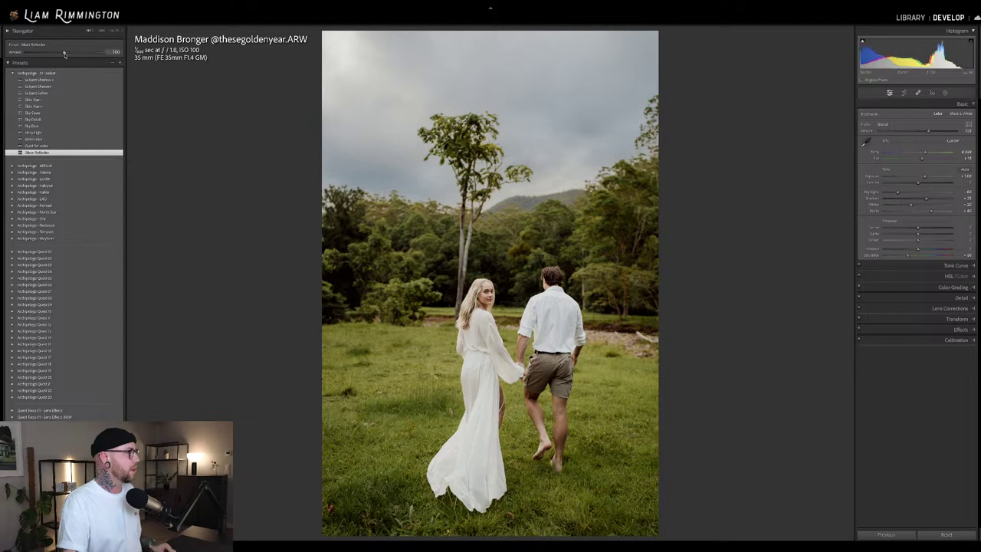
pyautogui.moveTo(65, 52); pyautogui.dragTo(35, 58)
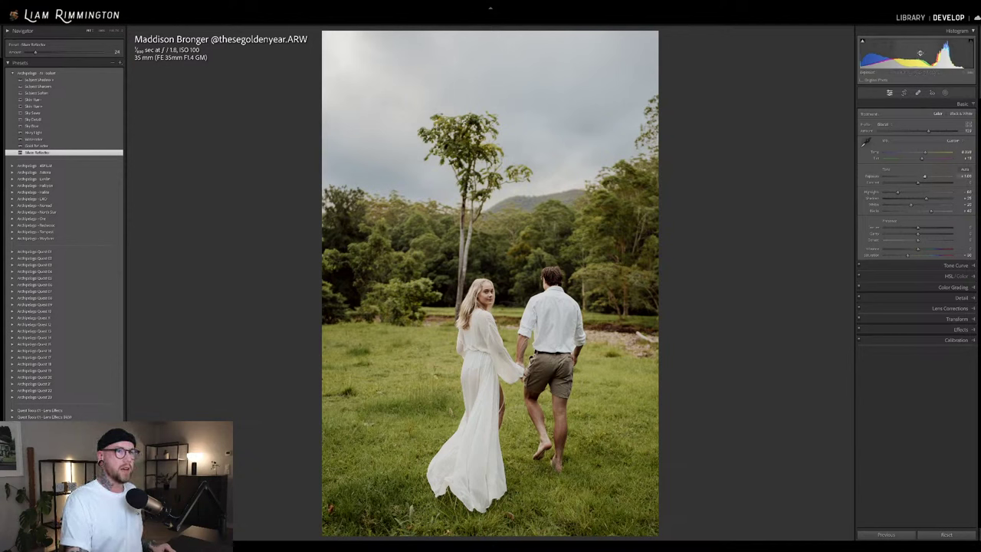
pyautogui.moveTo(939, 57); pyautogui.dragTo(945, 57)
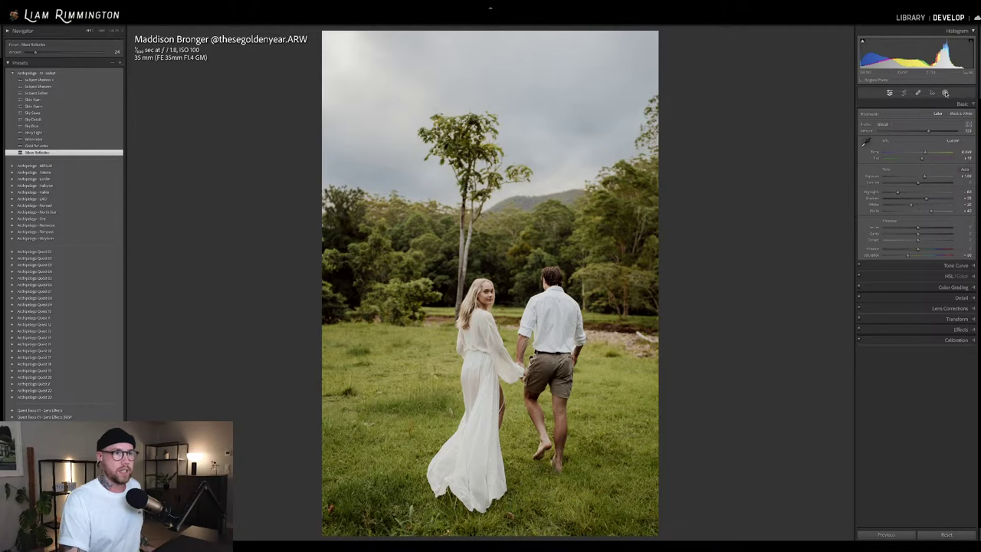
pyautogui.click(945, 92)
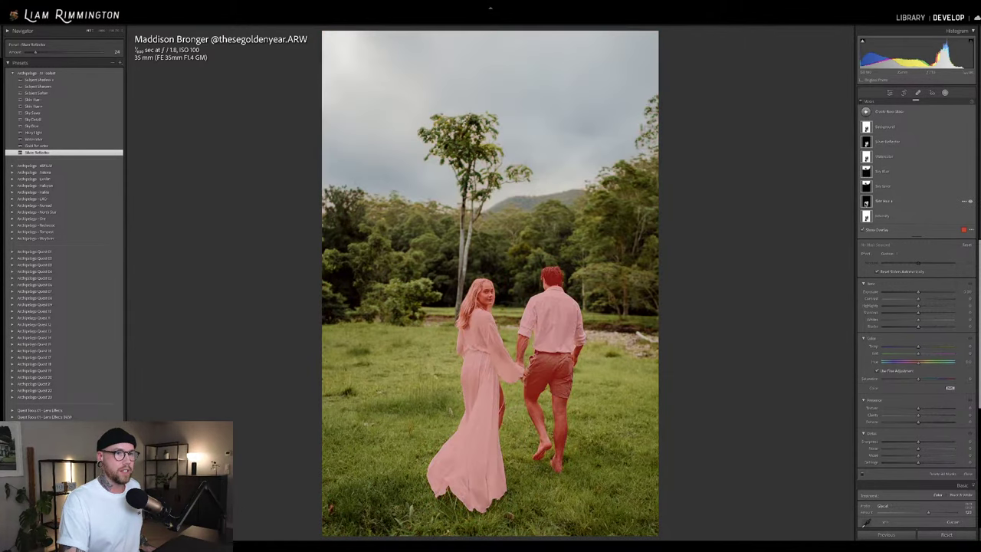
pyautogui.click(946, 93)
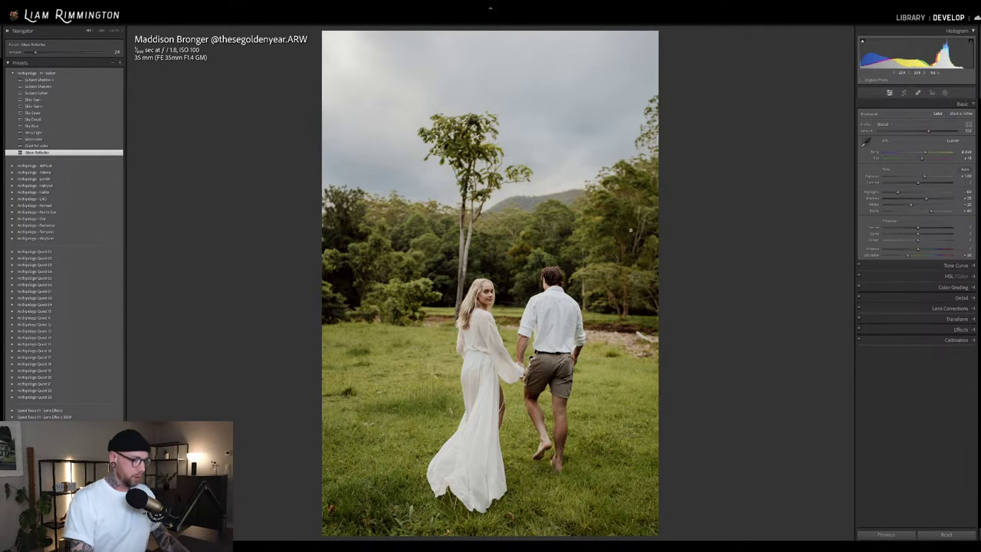
# Toggle the unedited Before view on and off, then show Before/After side by side.
pyautogui.press('\\')
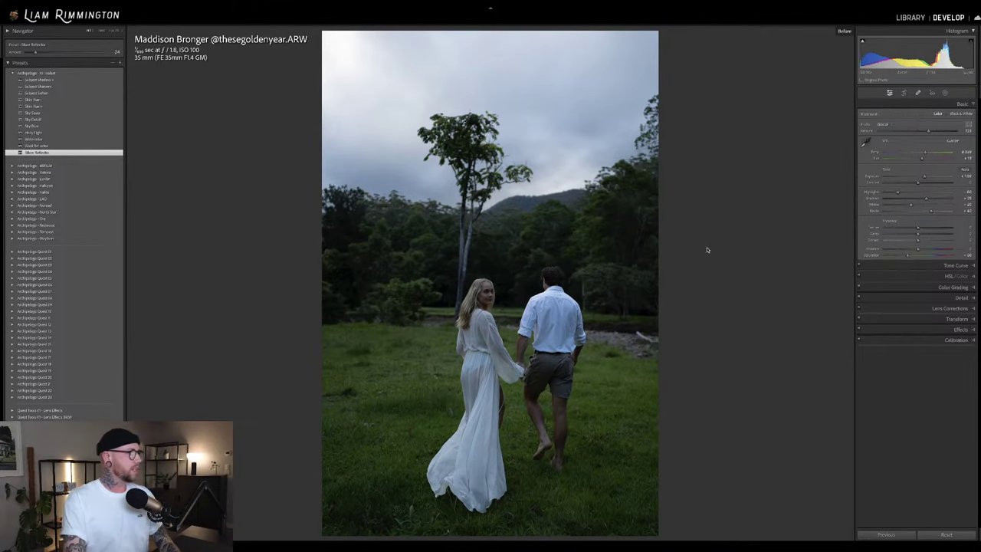
pyautogui.press('\\')
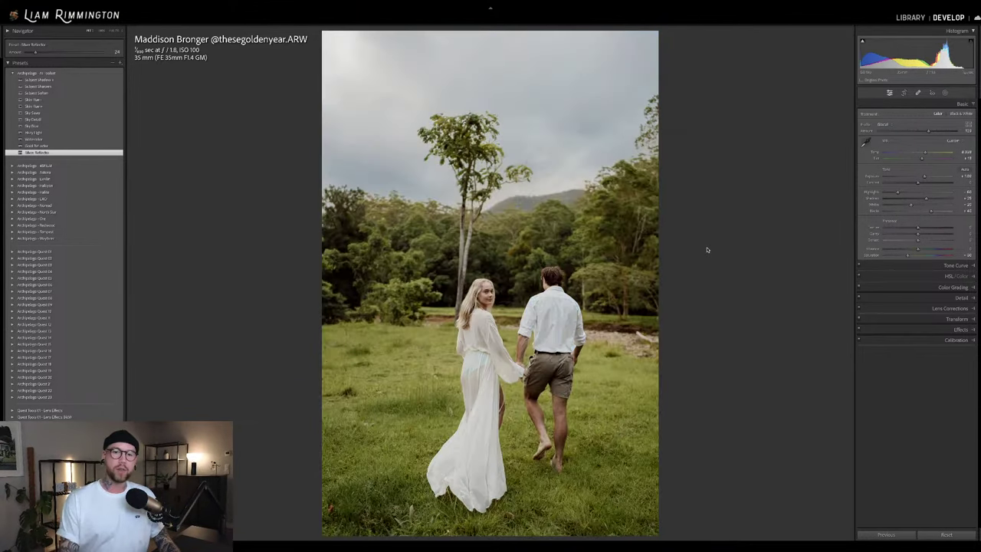
pyautogui.press('y')
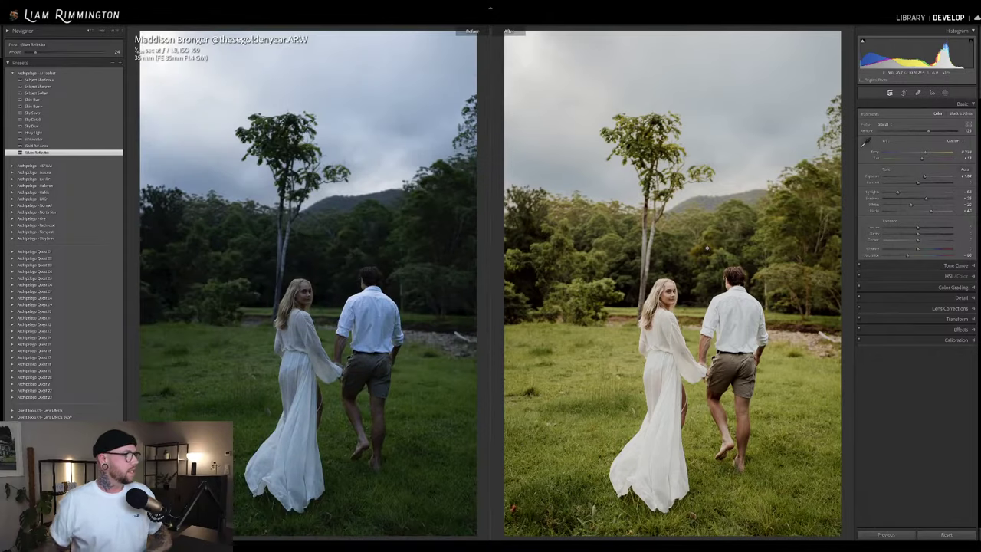
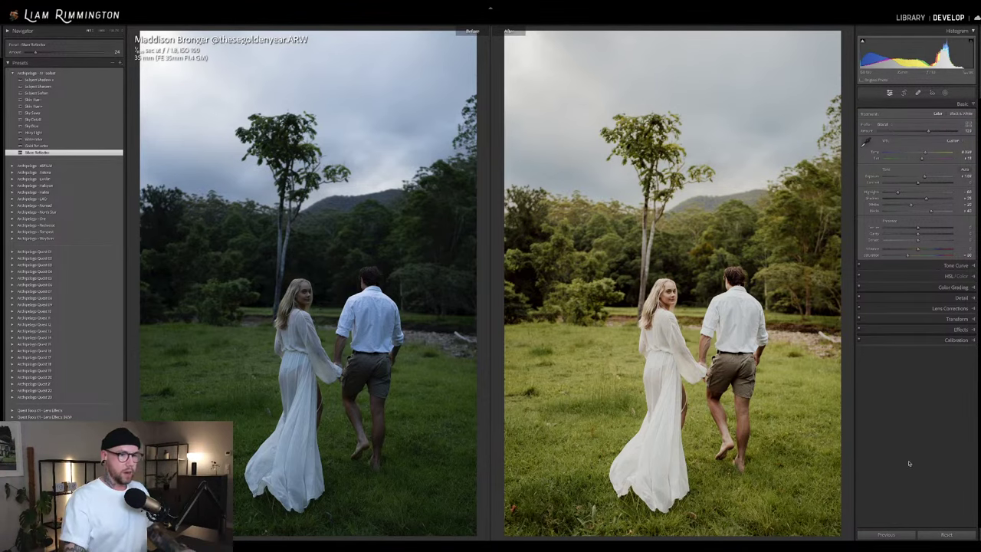
# Leave the Before/After view and move to the winter portrait of the woman in the grey coat.
pyautogui.press('y')
pyautogui.press('Right')
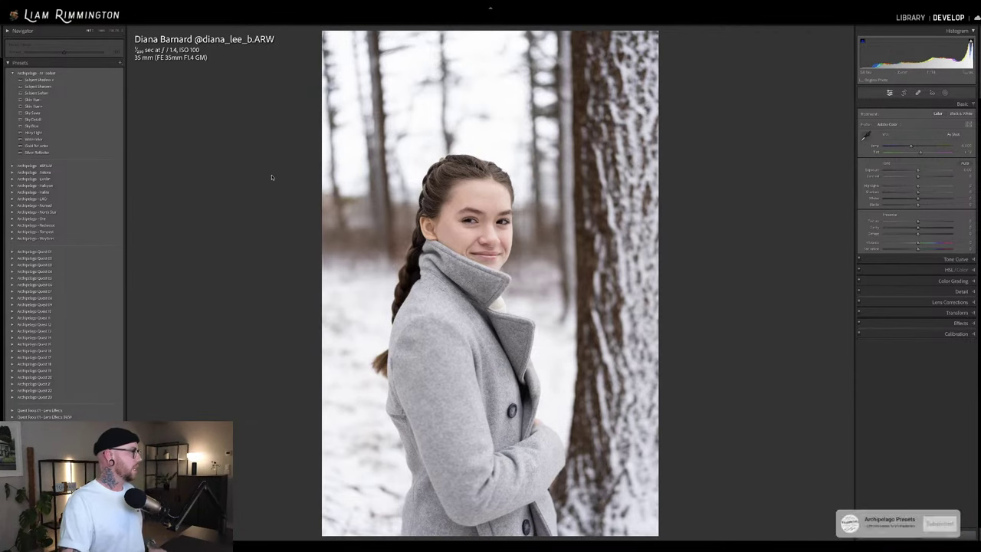
# Apply the Archipelago Redwood 05 preset and raise its profile amount to about 200.
pyautogui.click(39, 225)
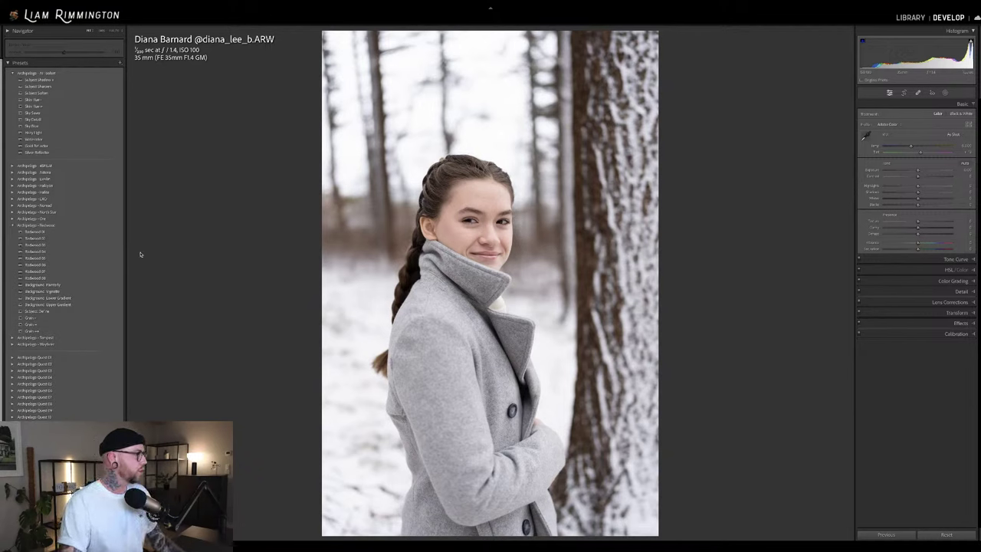
pyautogui.click(35, 258)
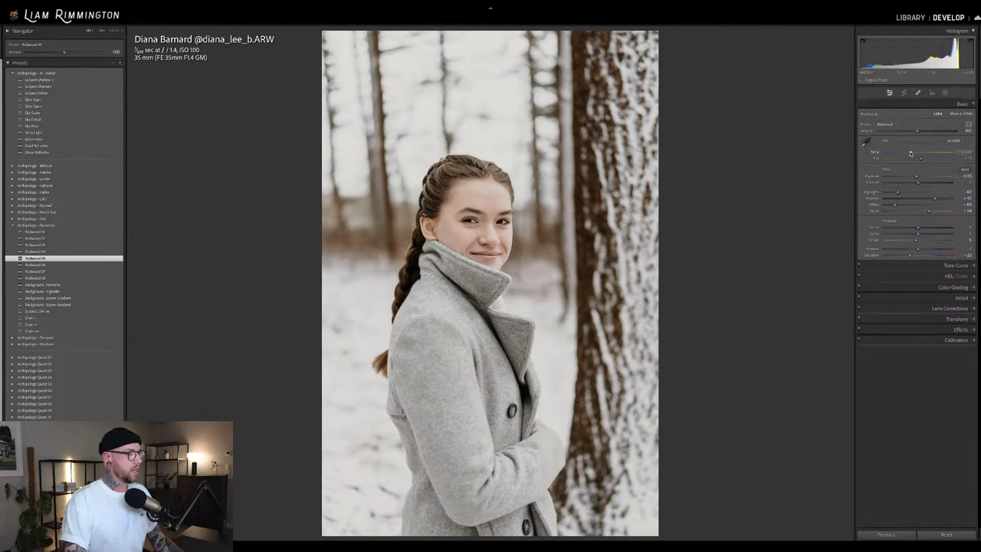
pyautogui.moveTo(917, 132); pyautogui.dragTo(945, 134)
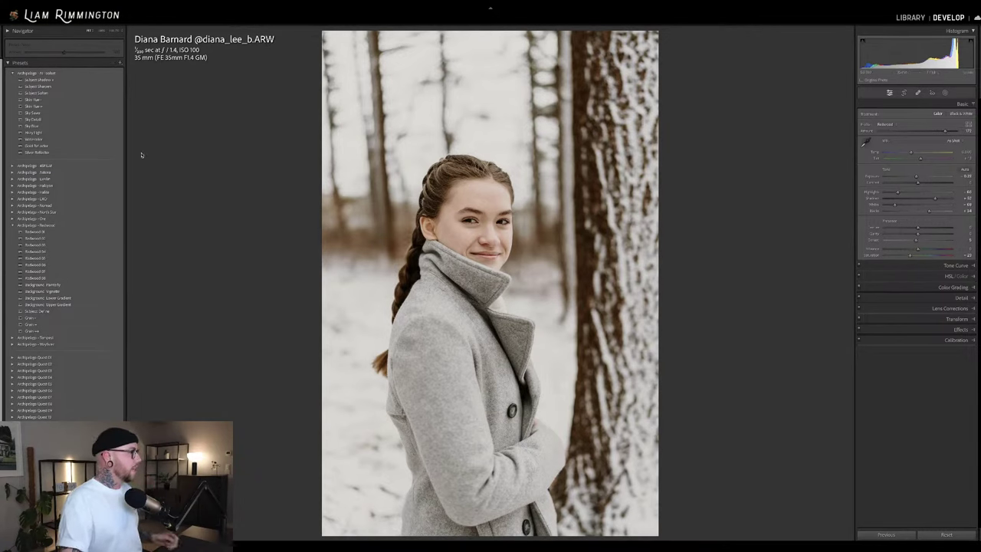
# Apply the Silver Reflector preset with its Amount reduced to 37.
pyautogui.click(81, 153)
pyautogui.click(81, 153)
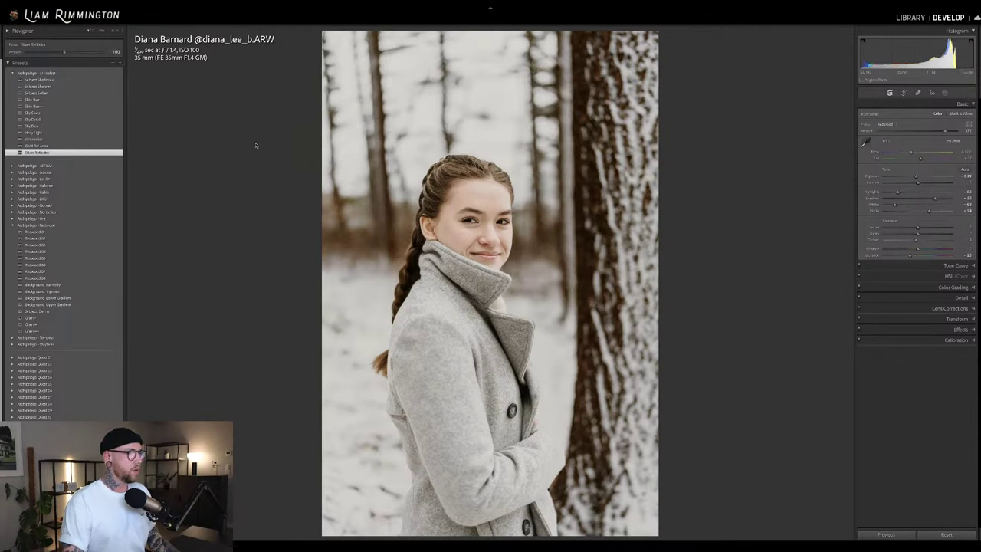
pyautogui.moveTo(65, 53); pyautogui.dragTo(41, 54)
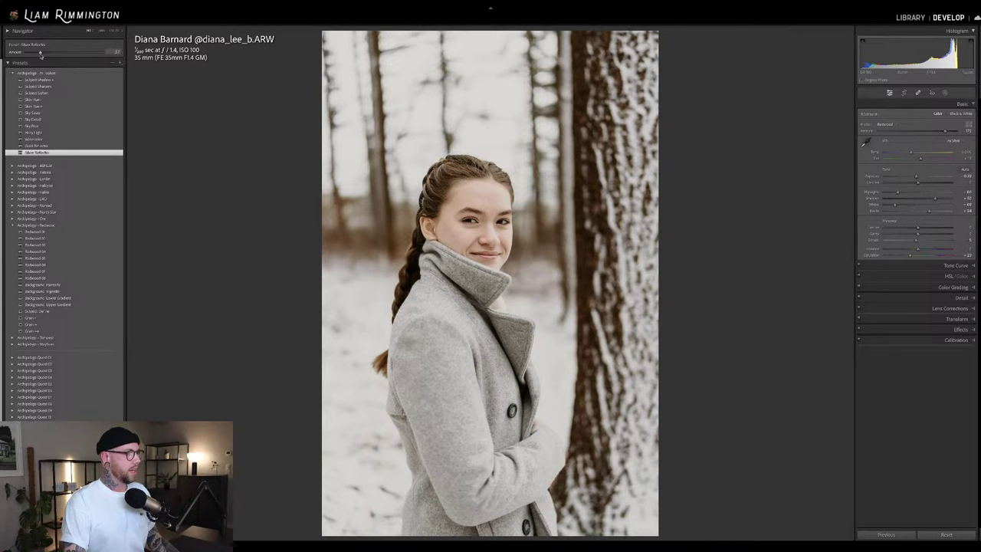
# Toggle the mask adjustments off and on to compare, then close the masks list.
pyautogui.click(945, 93)
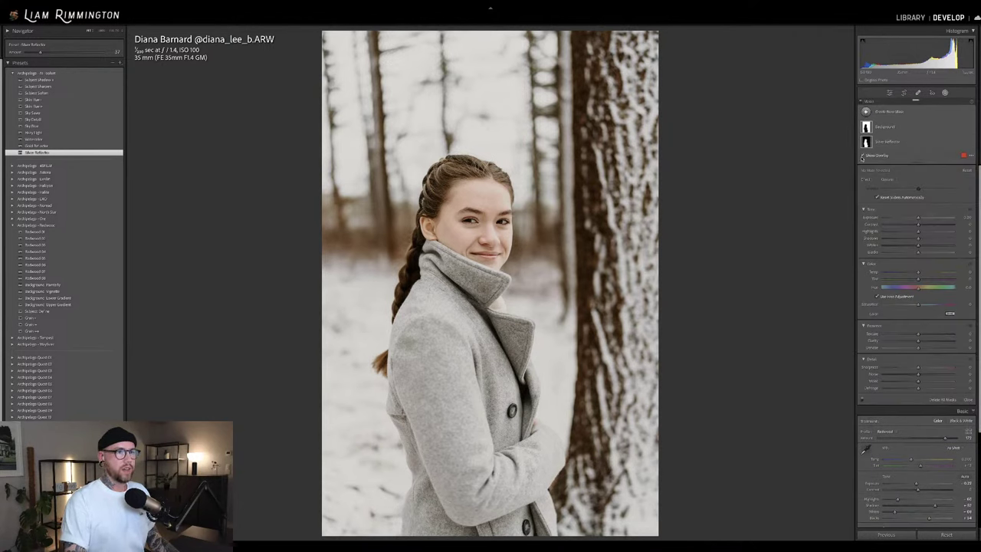
pyautogui.click(862, 400)
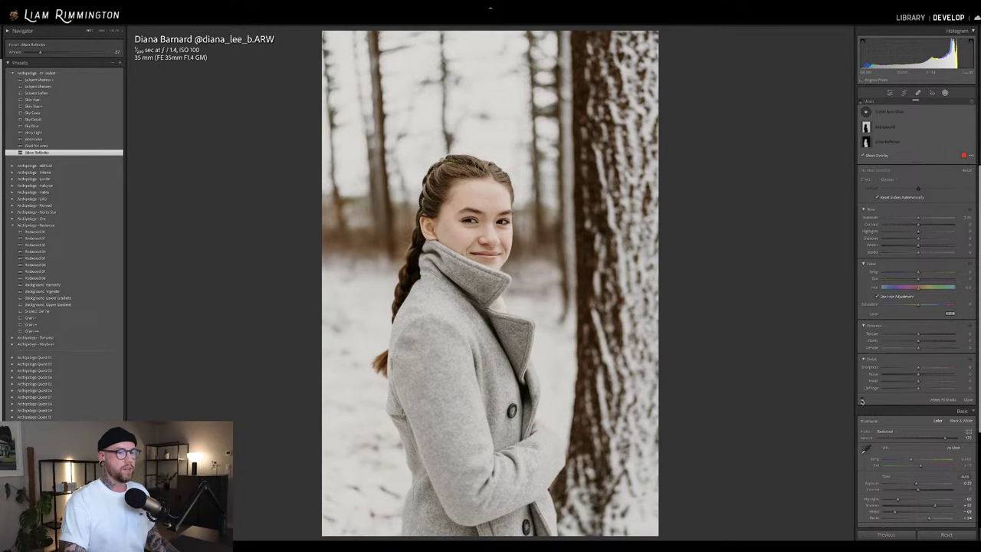
pyautogui.click(862, 400)
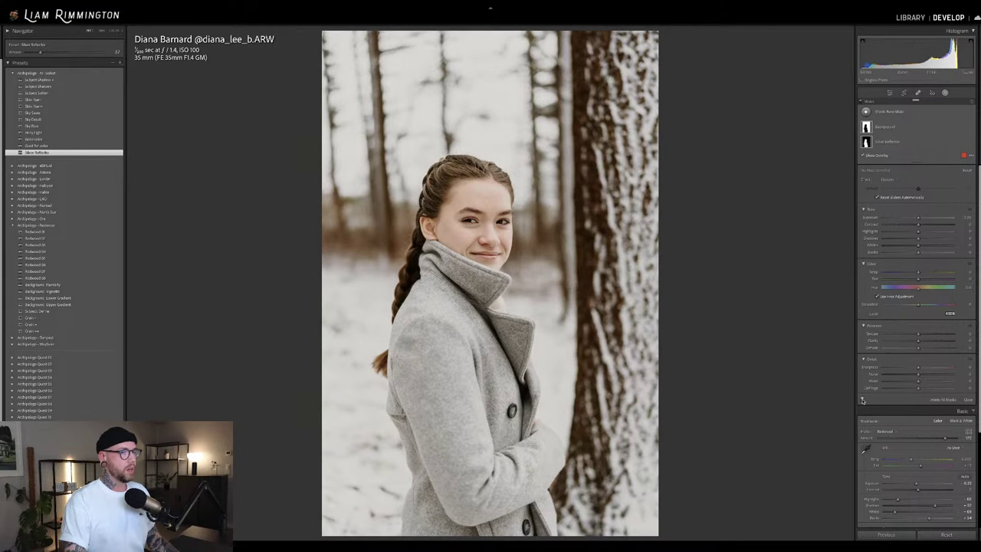
pyautogui.click(863, 400)
pyautogui.click(862, 400)
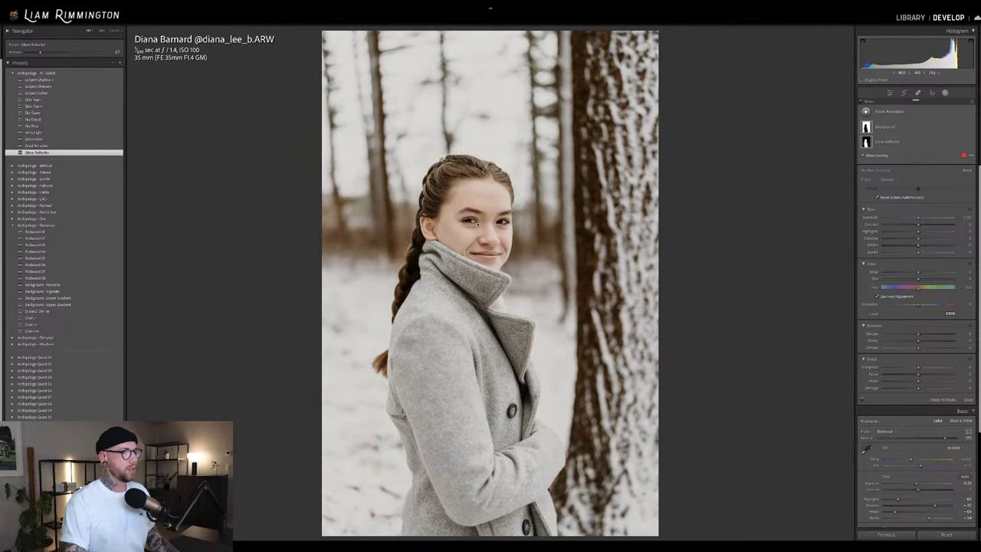
pyautogui.click(862, 400)
pyautogui.click(863, 400)
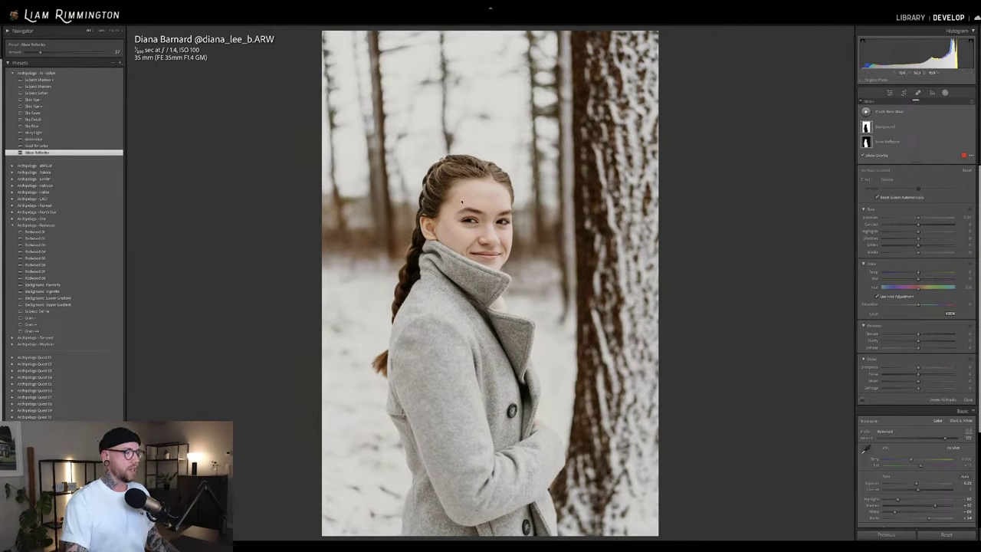
pyautogui.hotkey('shift', 'w')
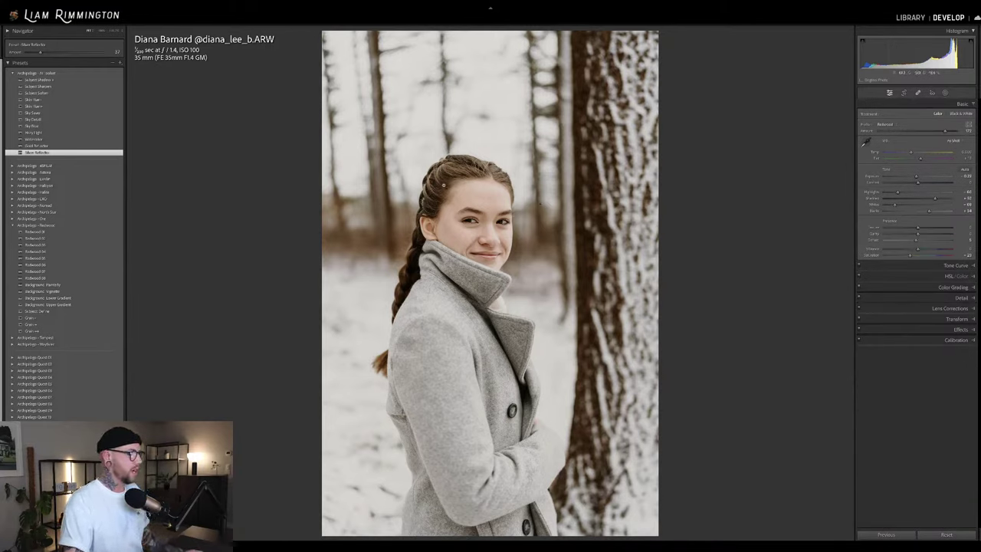
# Collapse the AI Subject and Redwood preset groups and expand Quest Toolkit 05 - Snowfall.
pyautogui.click(12, 73)
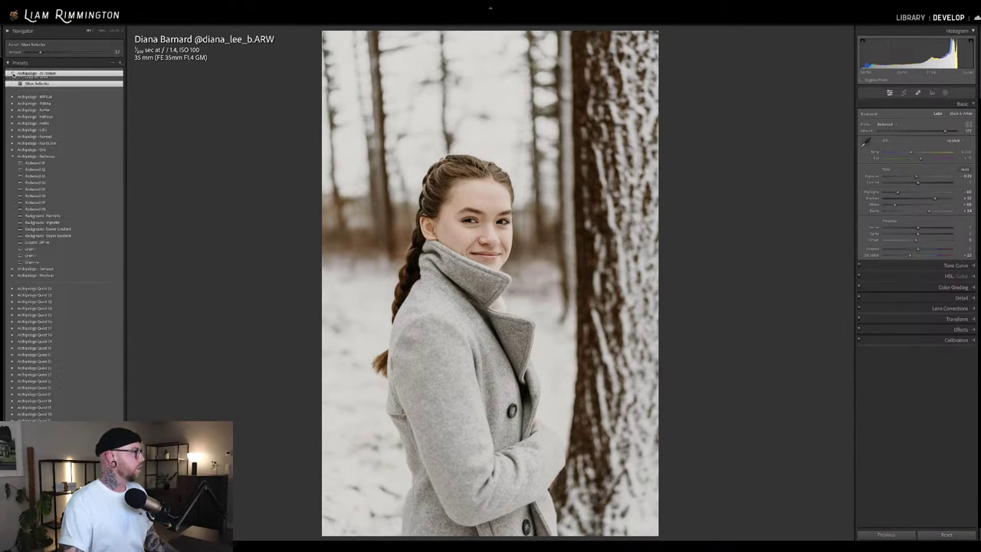
pyautogui.click(13, 146)
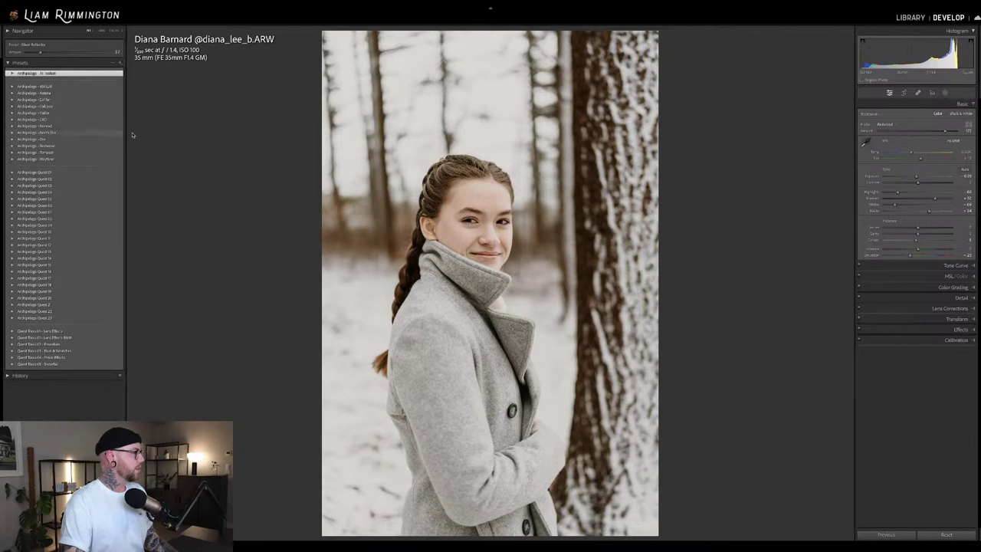
pyautogui.click(12, 363)
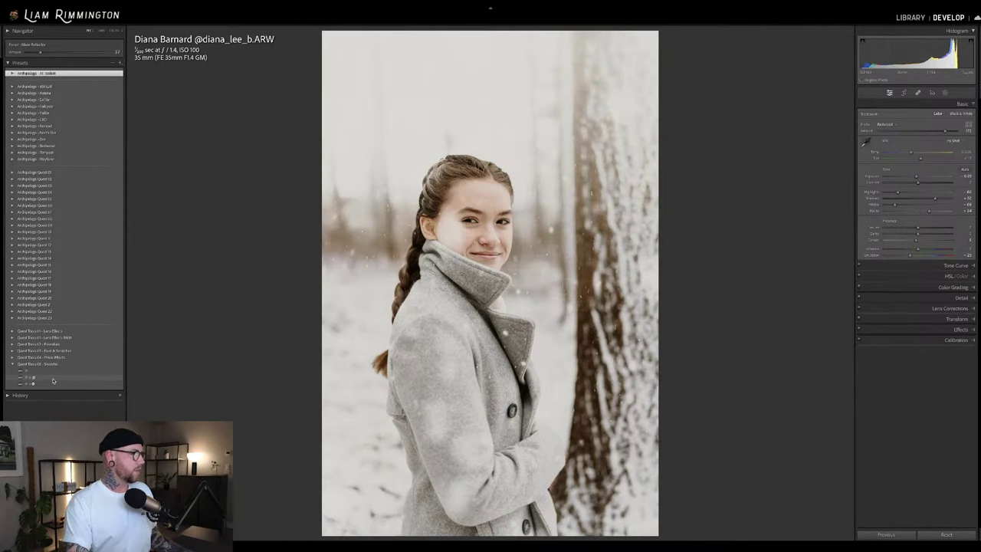
# Switch to a different Snowfall preset that keeps the snow with less haze.
pyautogui.click(53, 380)
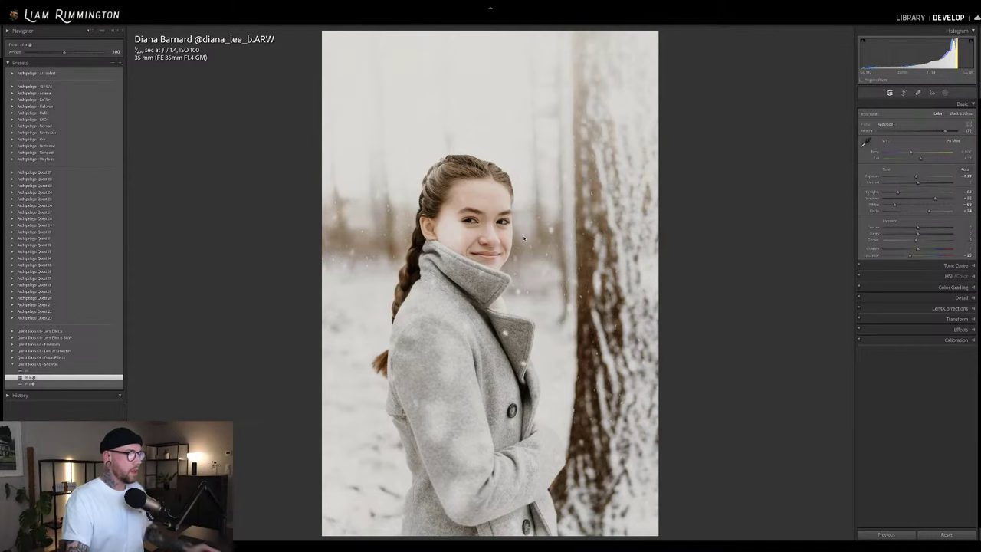
# Apply the next Snowfall preset, inspect the particle masks' coverage, and select the 1 Particle mask.
pyautogui.press('Down')
pyautogui.click(946, 93)
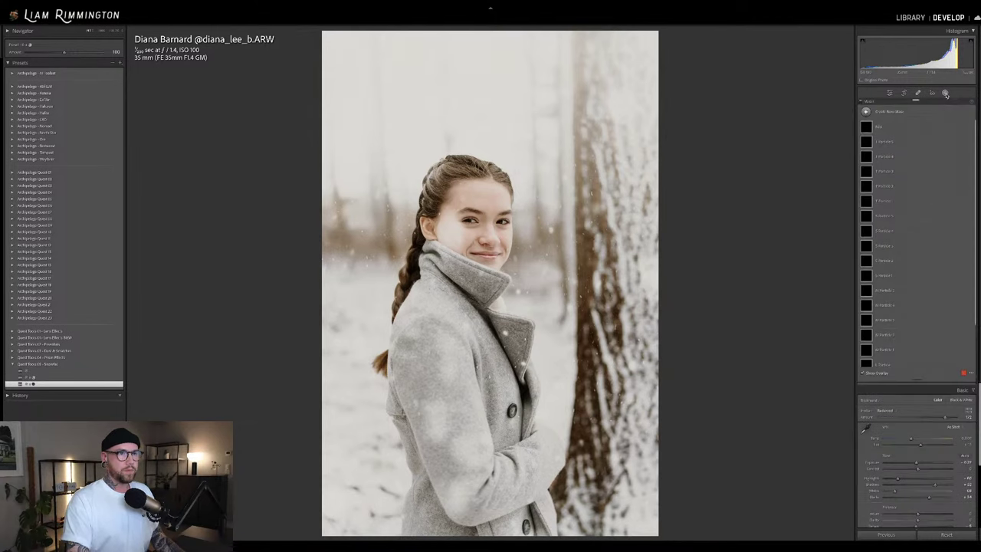
pyautogui.scroll(-3, 927, 202)
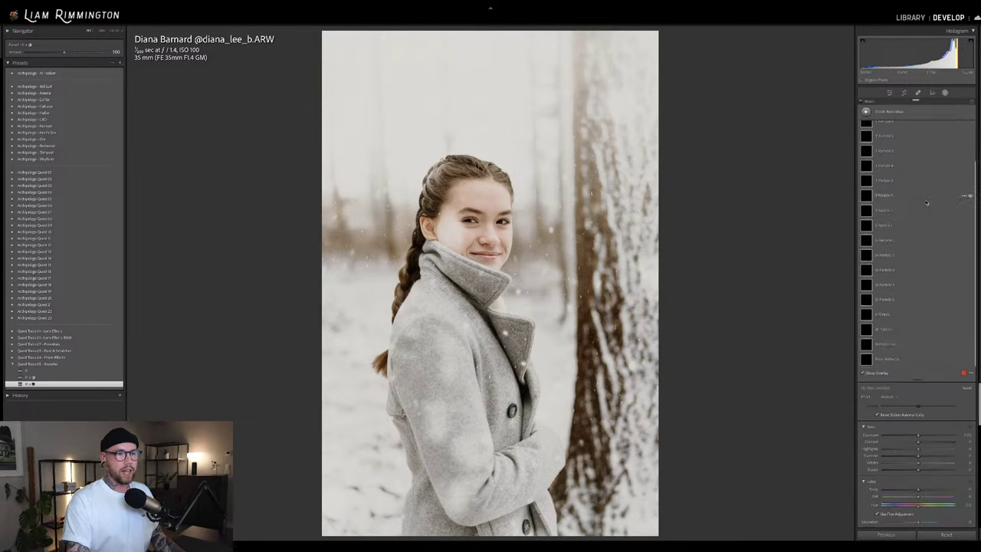
pyautogui.click(910, 357)
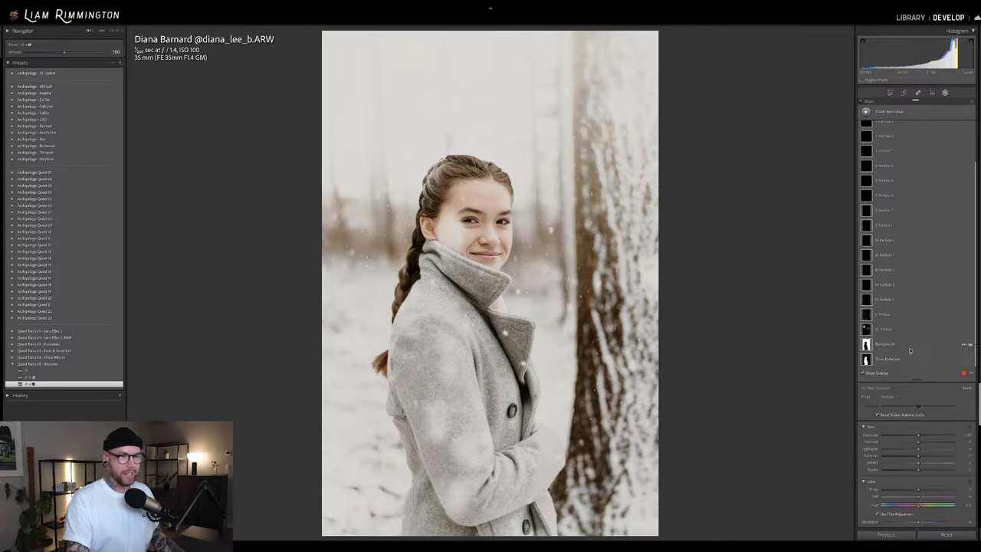
pyautogui.click(900, 331)
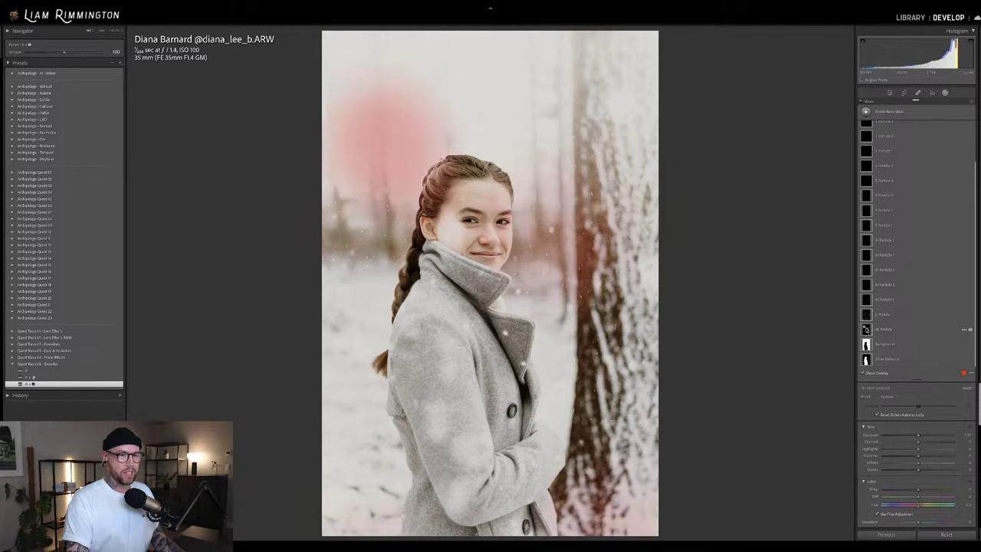
pyautogui.click(867, 316)
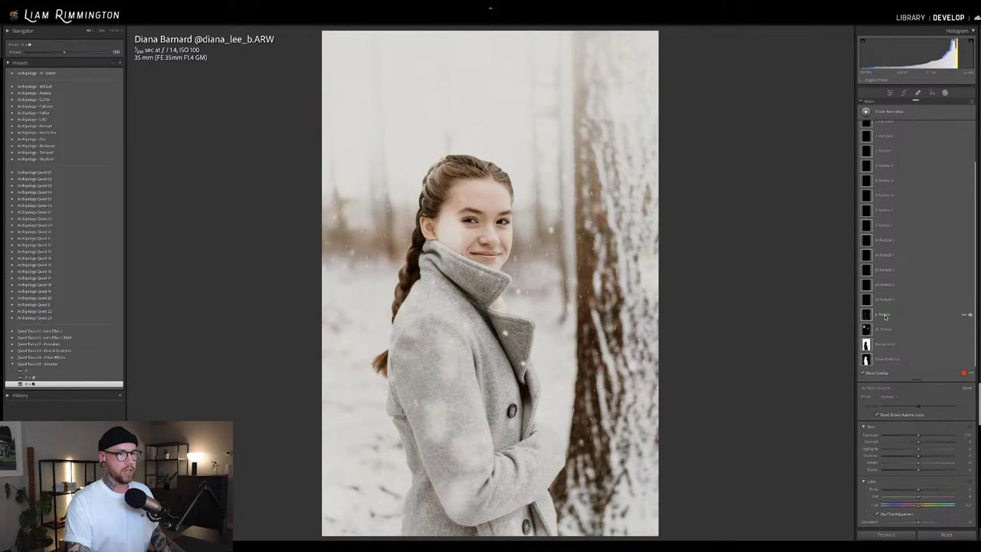
pyautogui.click(868, 314)
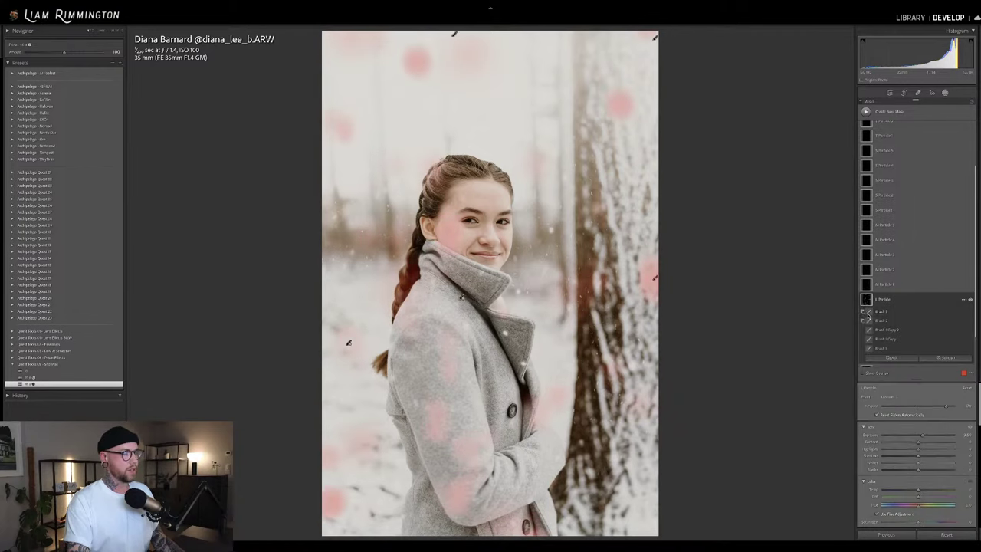
# Intersect the 1 Particle mask with a new brush.
pyautogui.click(965, 300)
pyautogui.moveTo(949, 333)
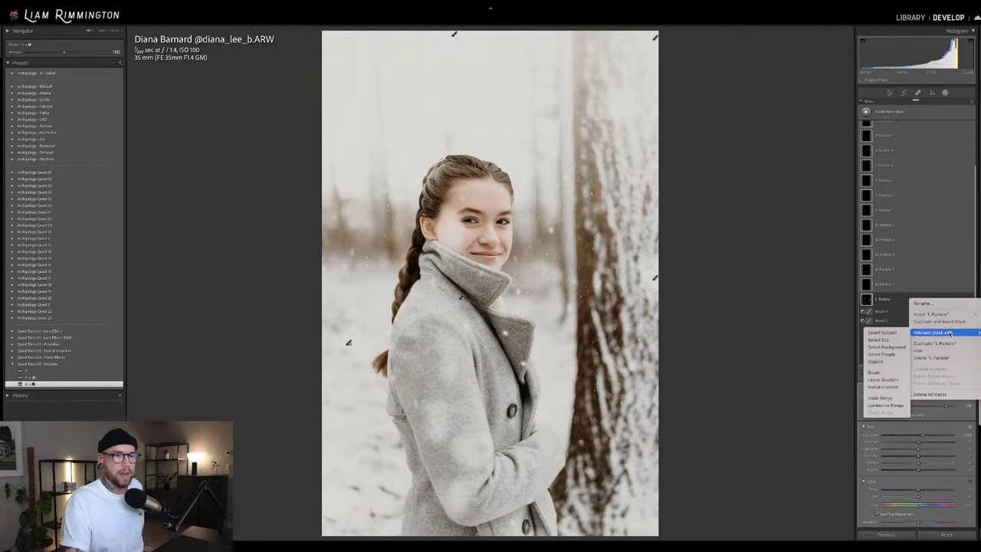
pyautogui.click(886, 374)
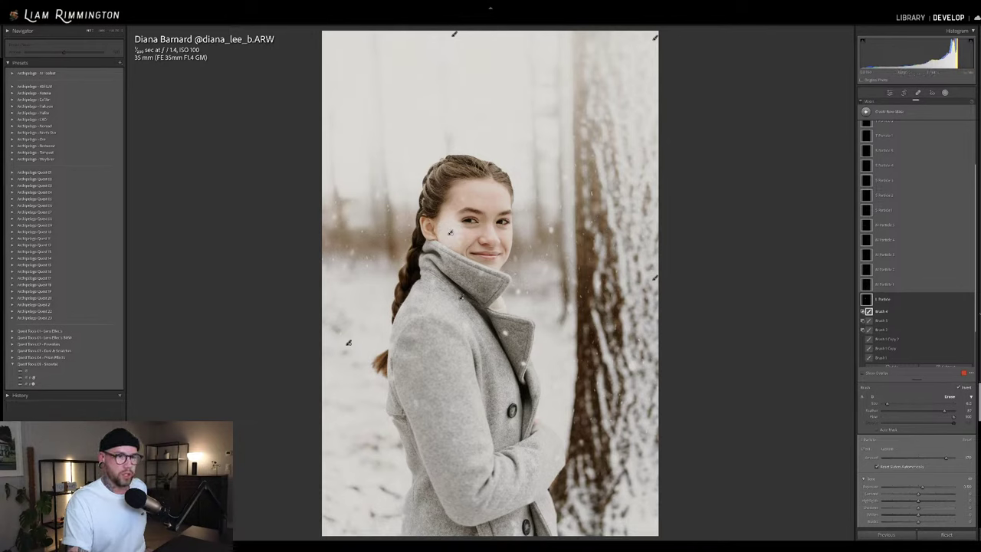
# Change Brush 4's invert setting, undoing and then toggling it again.
pyautogui.rightClick(963, 313)
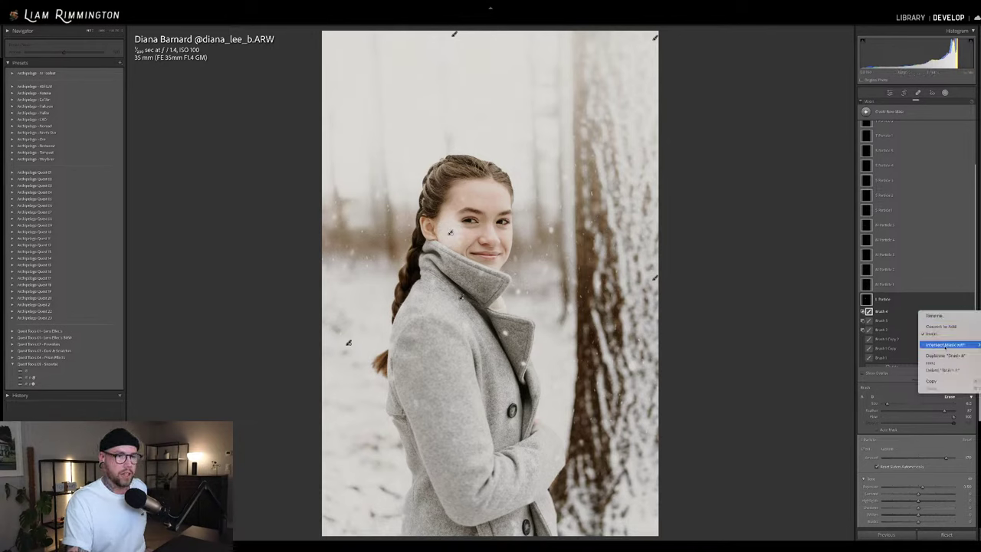
pyautogui.click(939, 361)
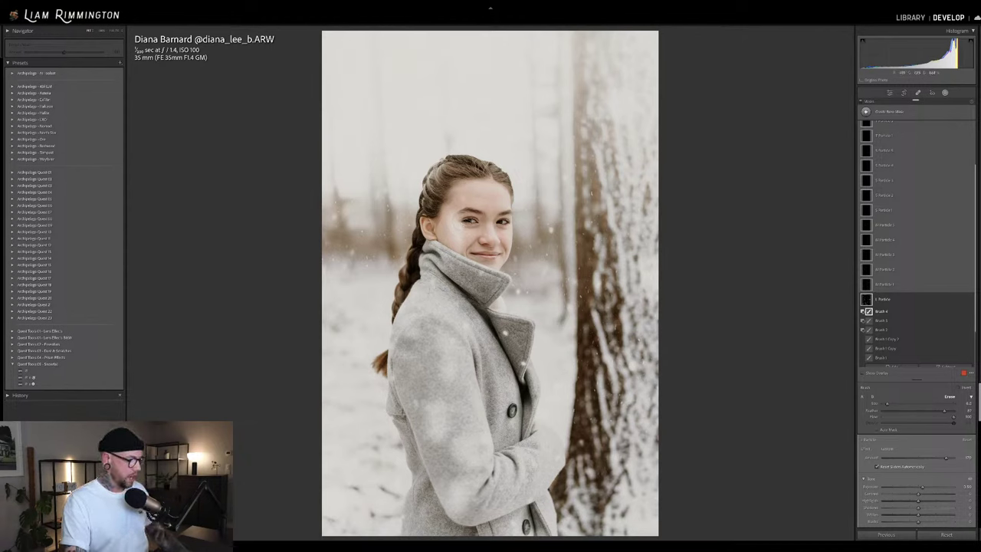
pyautogui.hotkey('ctrl', 'z')
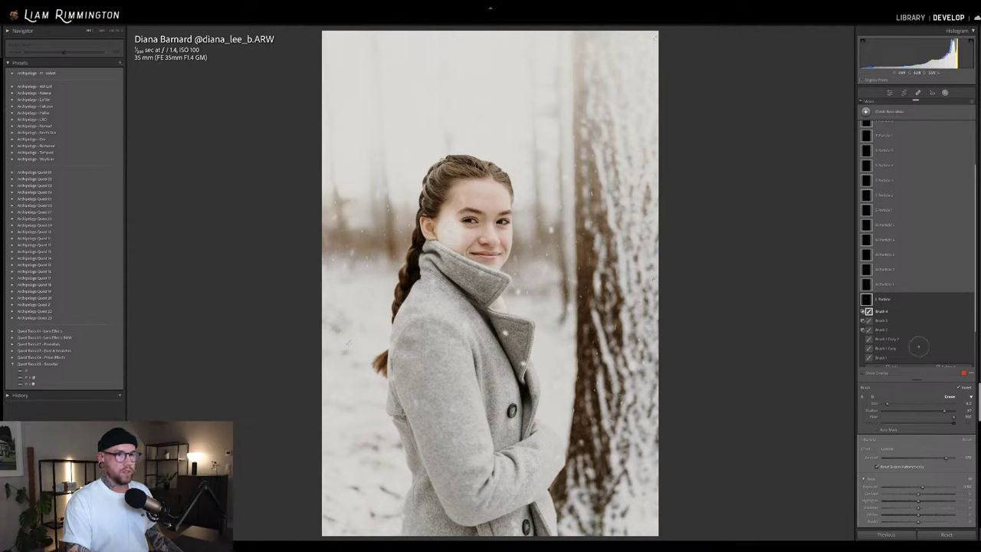
pyautogui.click(964, 314)
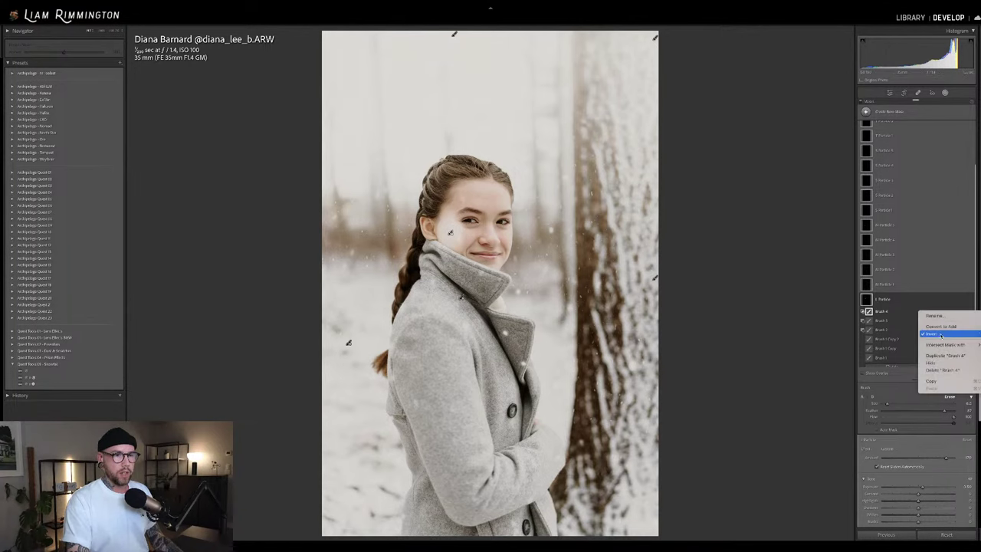
pyautogui.click(947, 324)
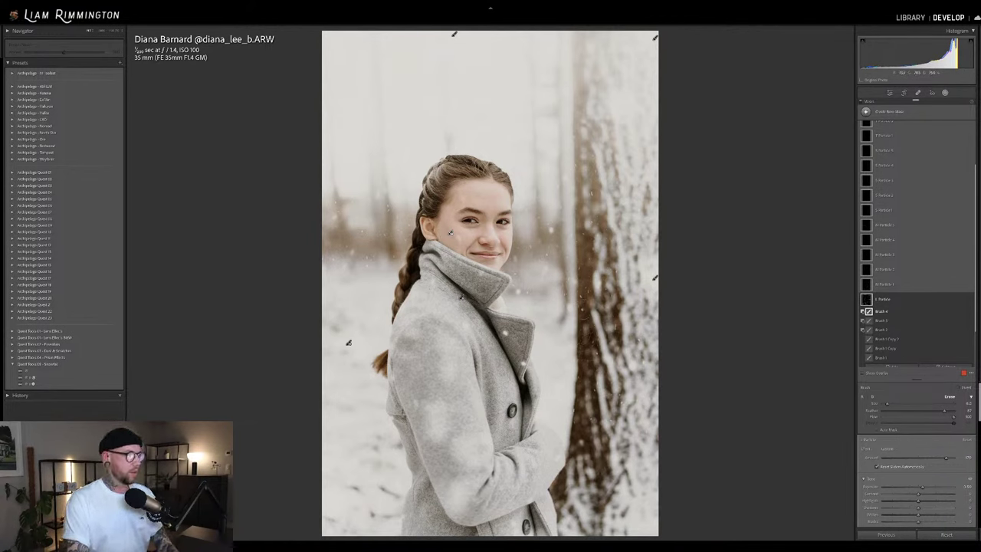
# Go back to the 1 Particle mask, then select the top mist mask named Mask.
pyautogui.click(883, 300)
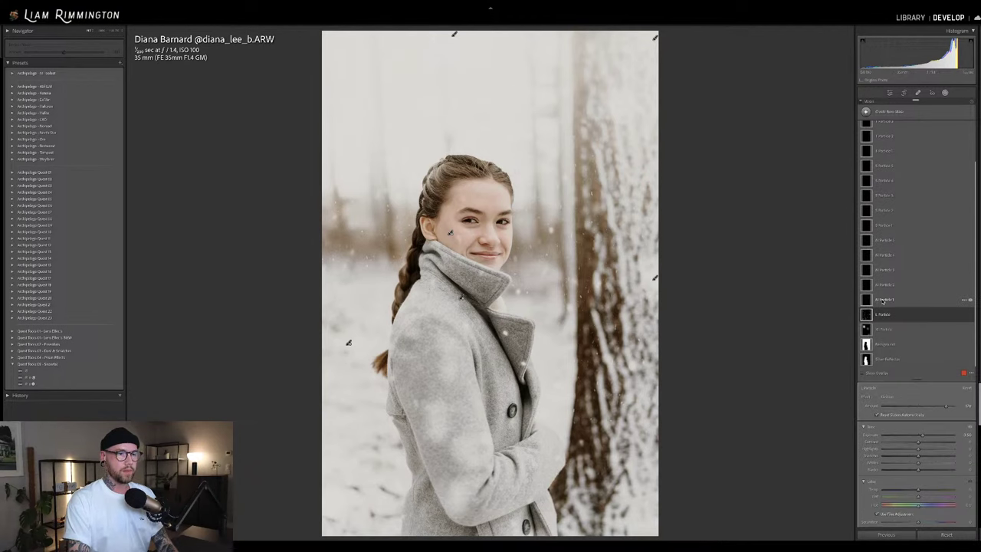
pyautogui.scroll(2, 883, 300)
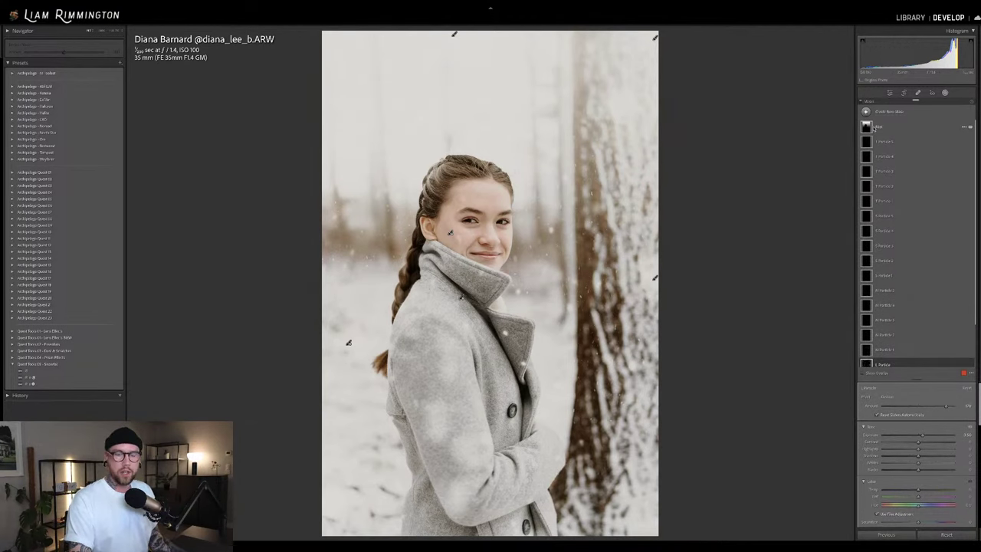
pyautogui.click(876, 128)
pyautogui.moveTo(878, 130)
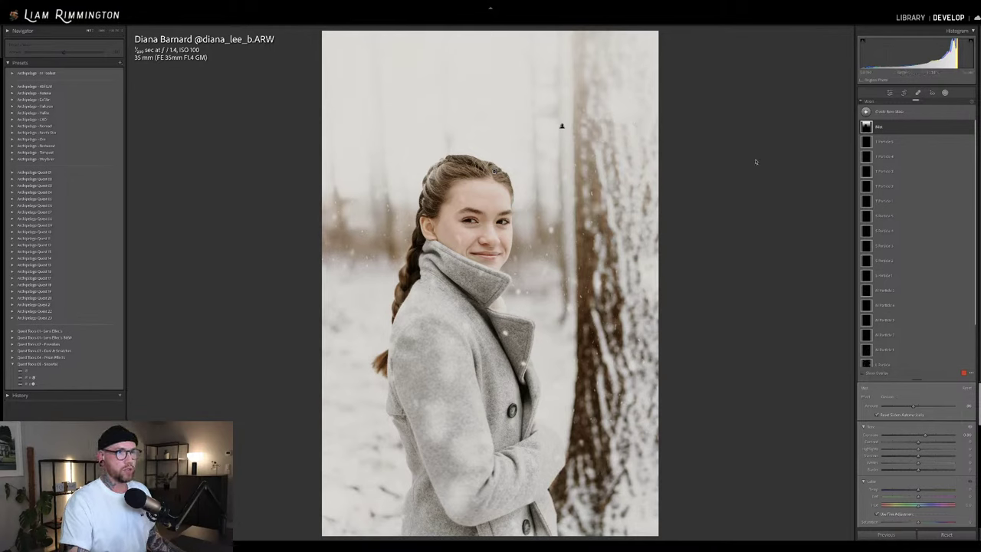
# Intersect the Mist mask with an Objects selection brushed over the right-hand tree trunk.
pyautogui.click(962, 128)
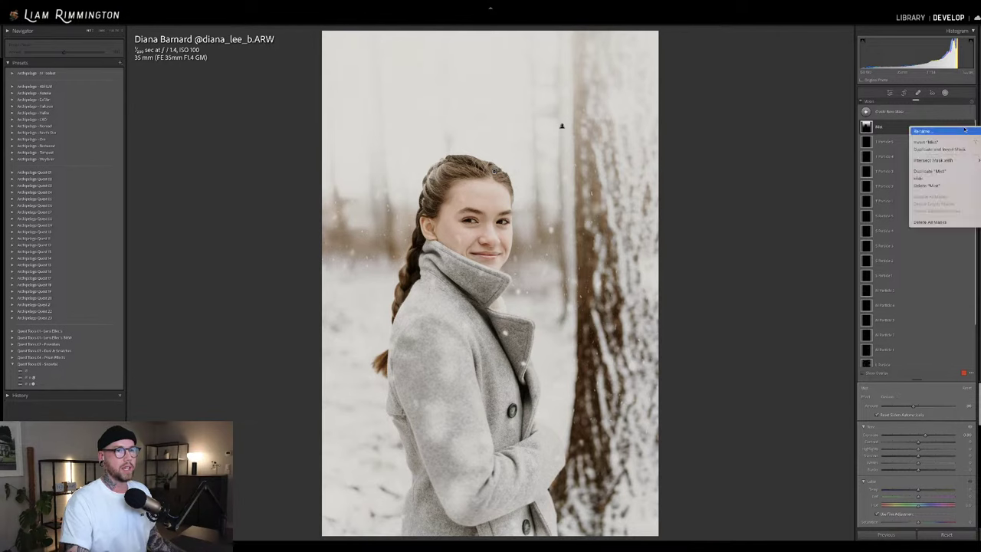
pyautogui.moveTo(943, 162)
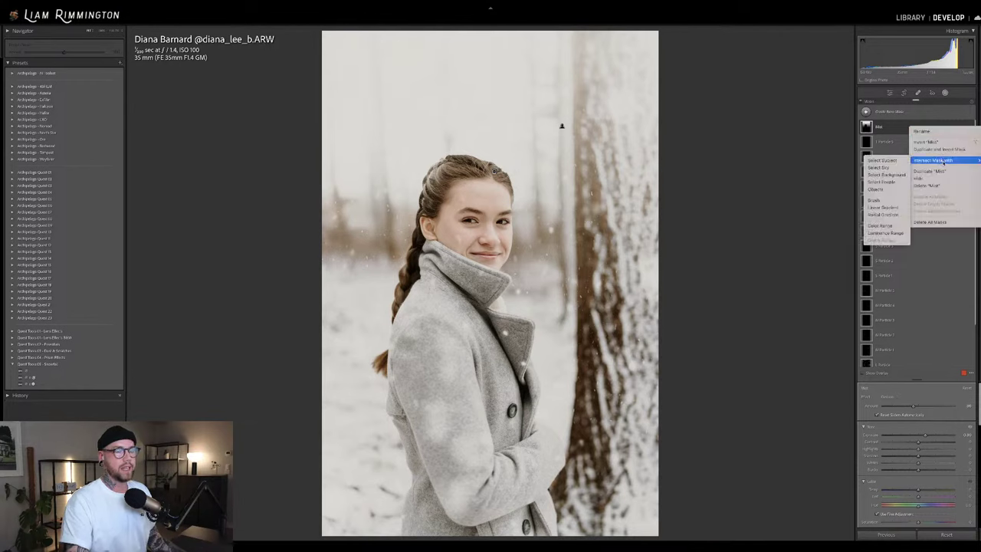
pyautogui.click(886, 190)
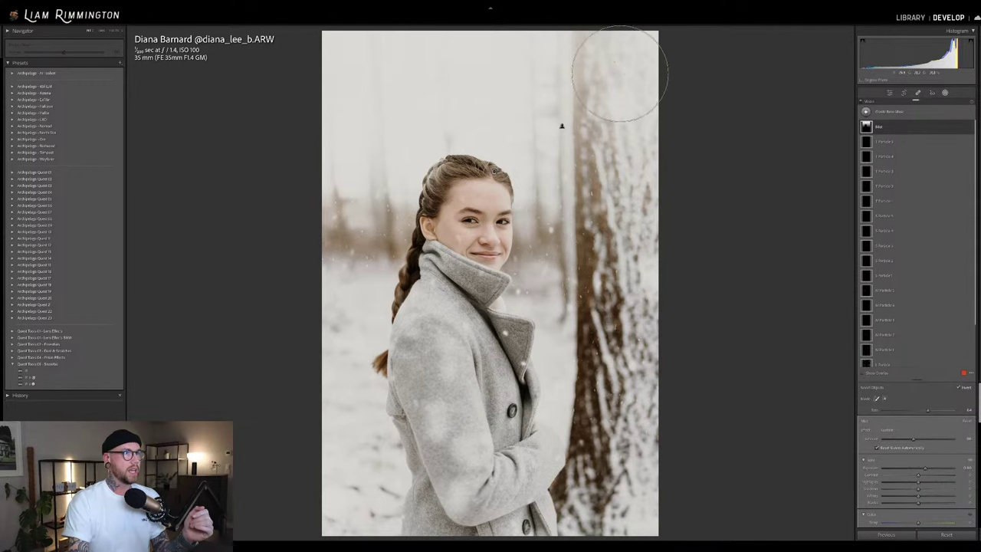
pyautogui.moveTo(607, 61)
pyautogui.mouseDown()
pyautogui.moveTo(622, 92)
pyautogui.moveTo(606, 168)
pyautogui.moveTo(607, 466)
pyautogui.moveTo(637, 483)
pyautogui.moveTo(657, 127)
pyautogui.mouseUp()
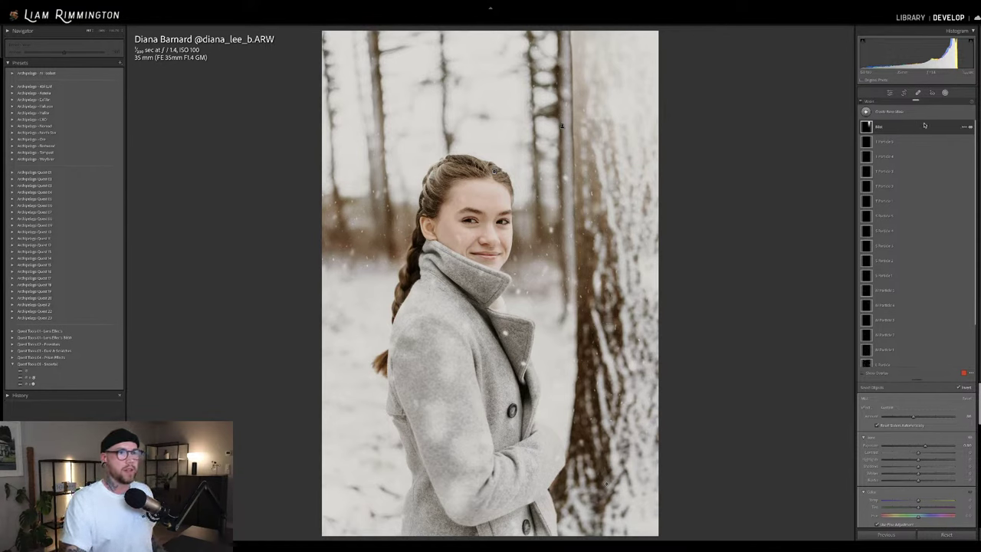
# Invert the Mist mask's Object 1 tree trunk selection.
pyautogui.click(961, 130)
pyautogui.click(898, 129)
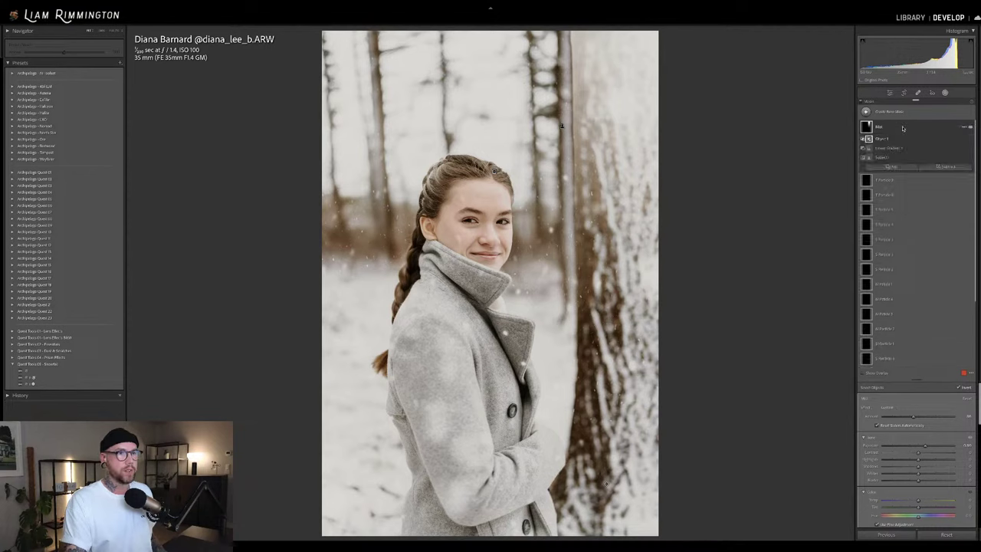
pyautogui.click(965, 141)
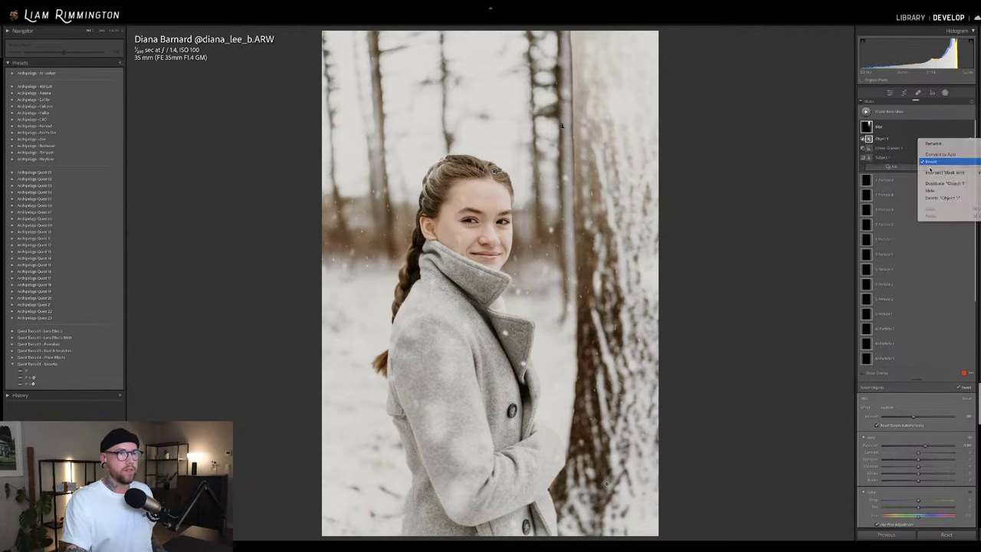
pyautogui.click(930, 162)
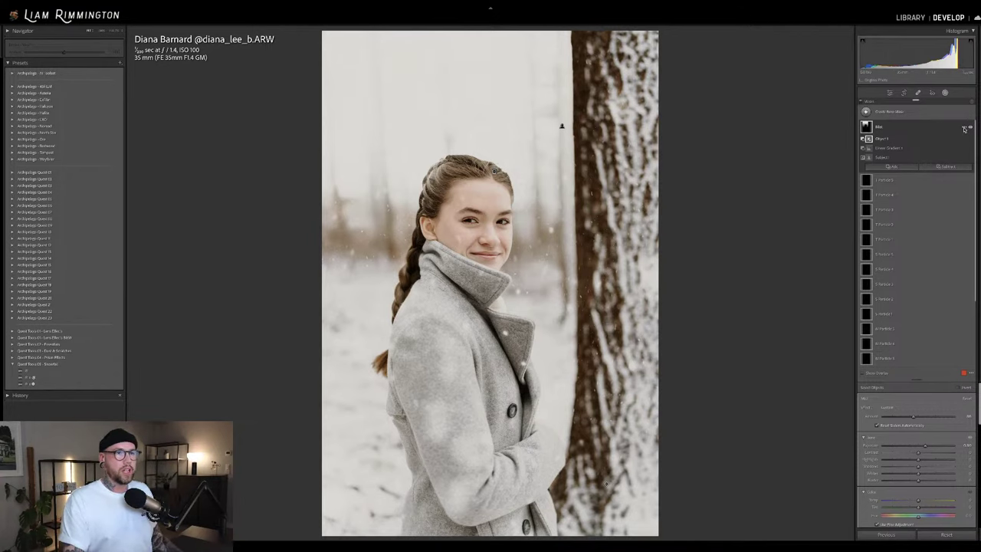
# Duplicate the Mist mask and delete Object 1 from the resulting Mist Copy.
pyautogui.click(964, 128)
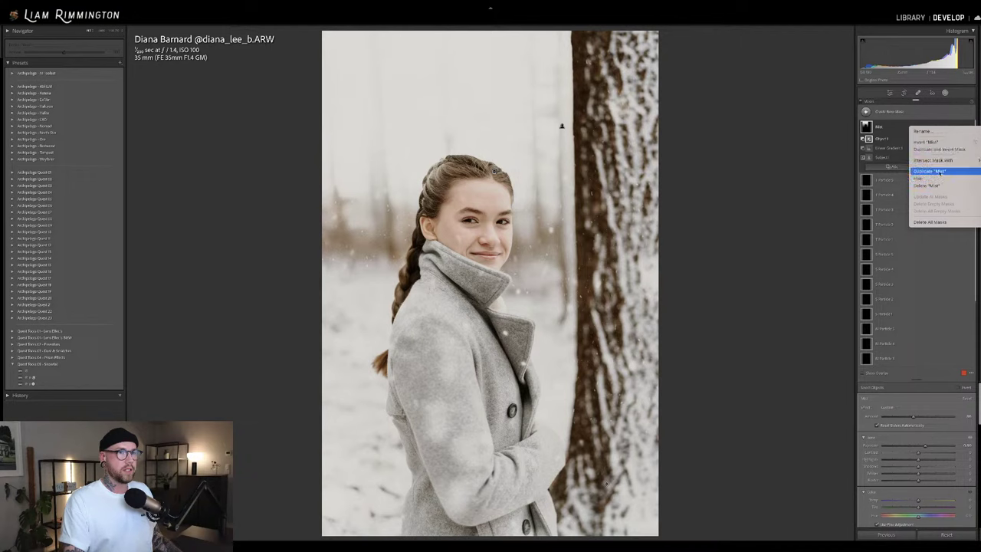
pyautogui.click(894, 181)
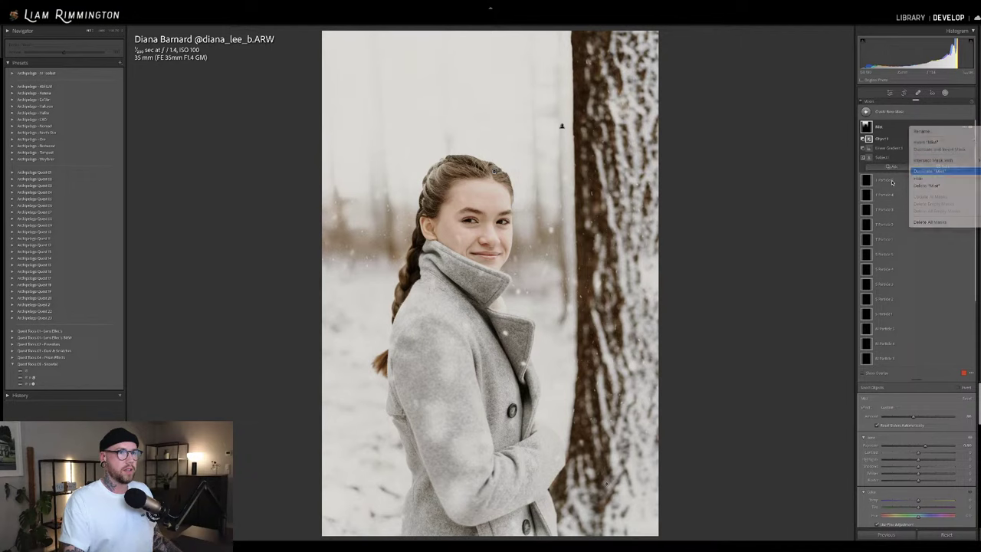
pyautogui.click(884, 139)
pyautogui.click(970, 138)
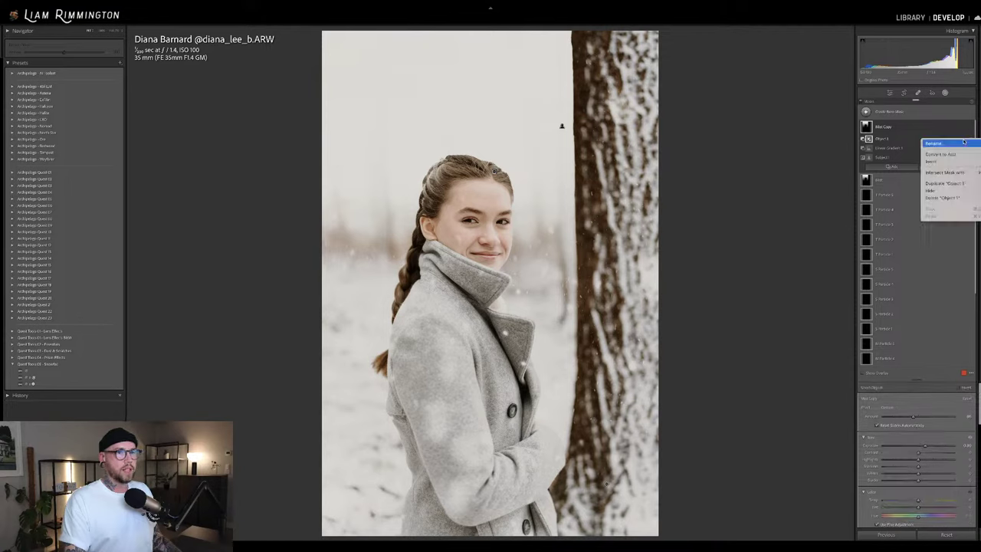
pyautogui.click(942, 198)
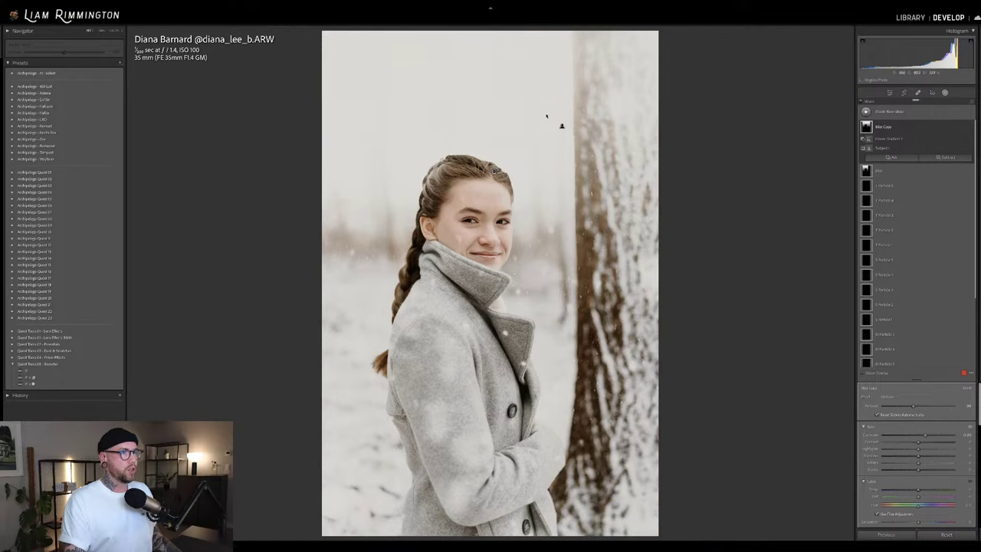
# Lower the Amount on both Mist Copy and Mist masks, fine-tune Mist Copy, then deselect.
pyautogui.click(884, 169)
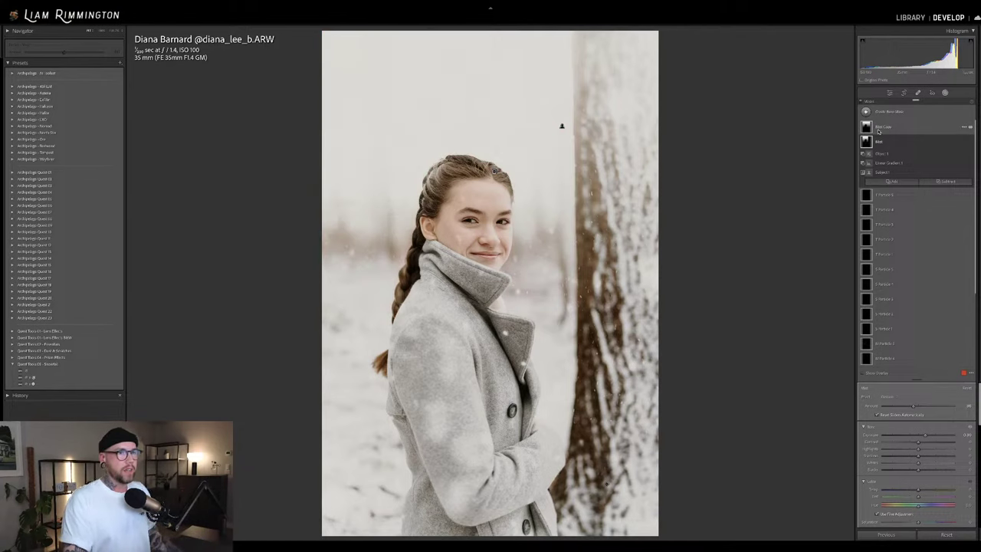
pyautogui.click(879, 130)
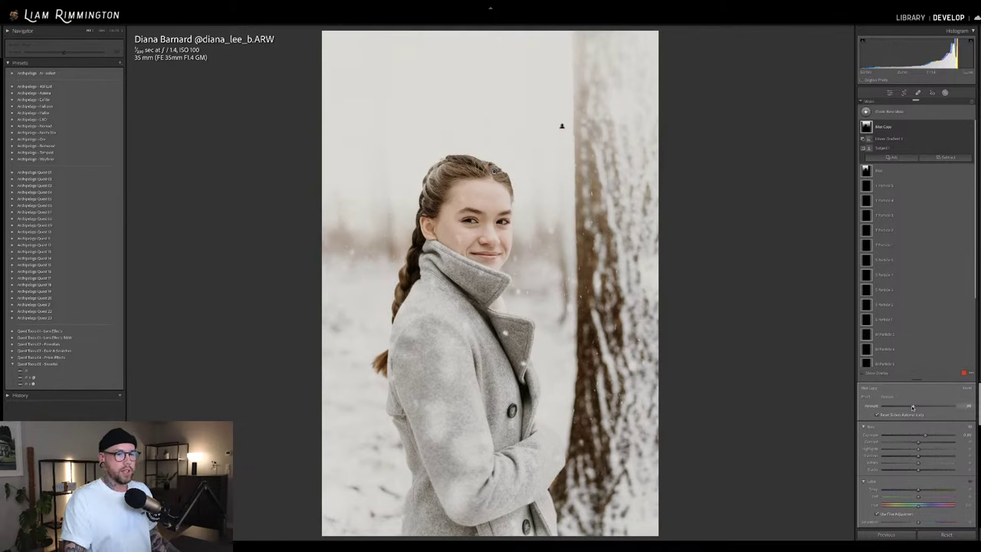
pyautogui.moveTo(913, 407); pyautogui.dragTo(897, 407)
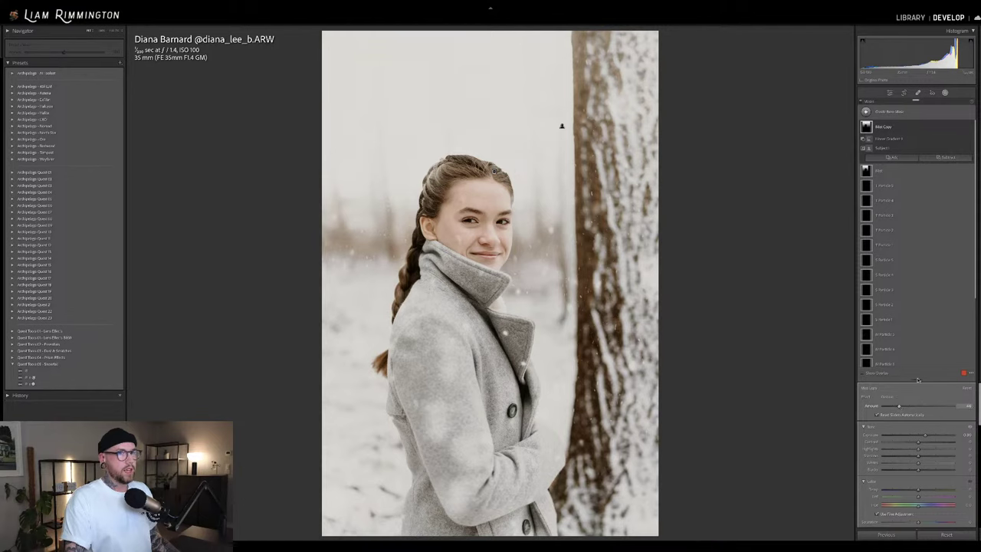
pyautogui.click(880, 170)
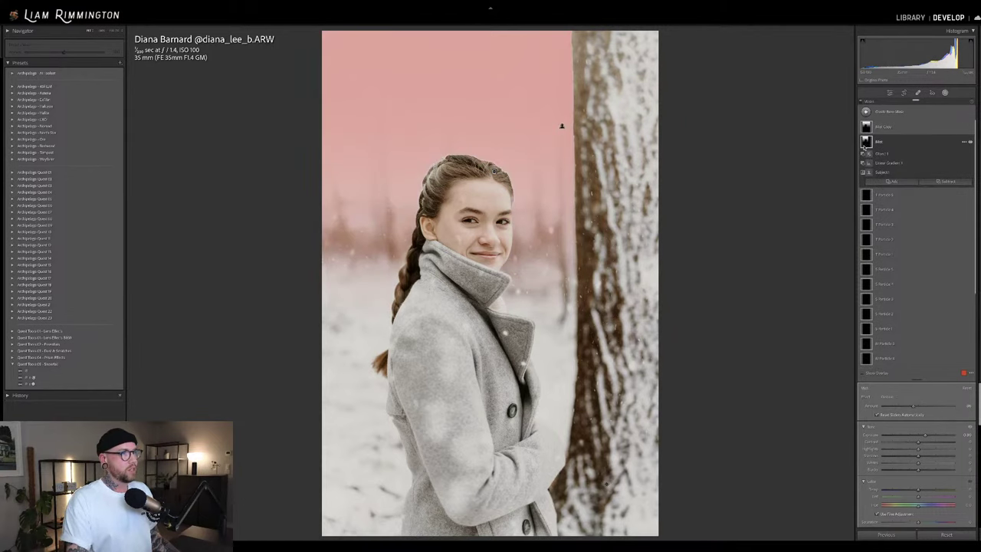
pyautogui.moveTo(914, 407); pyautogui.dragTo(893, 409)
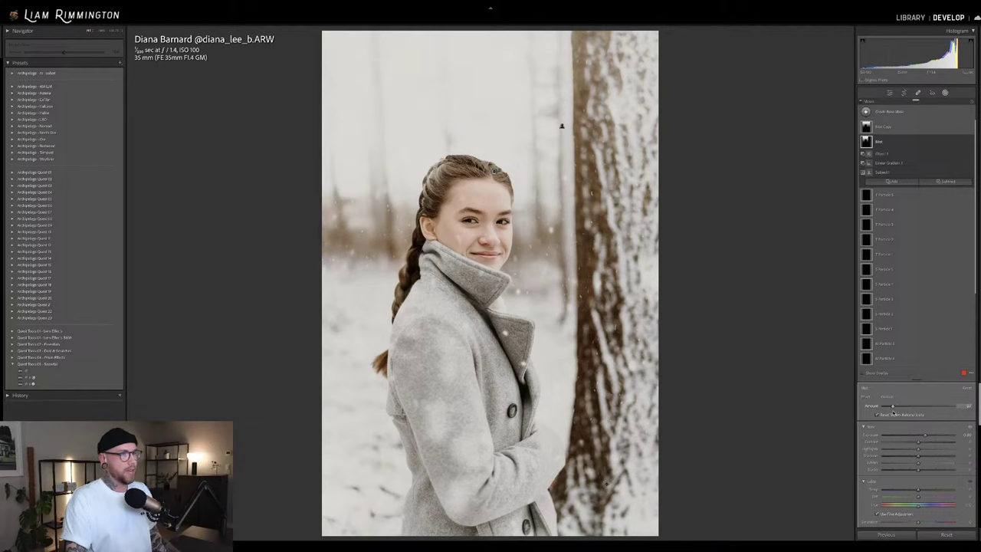
pyautogui.press('Delete')
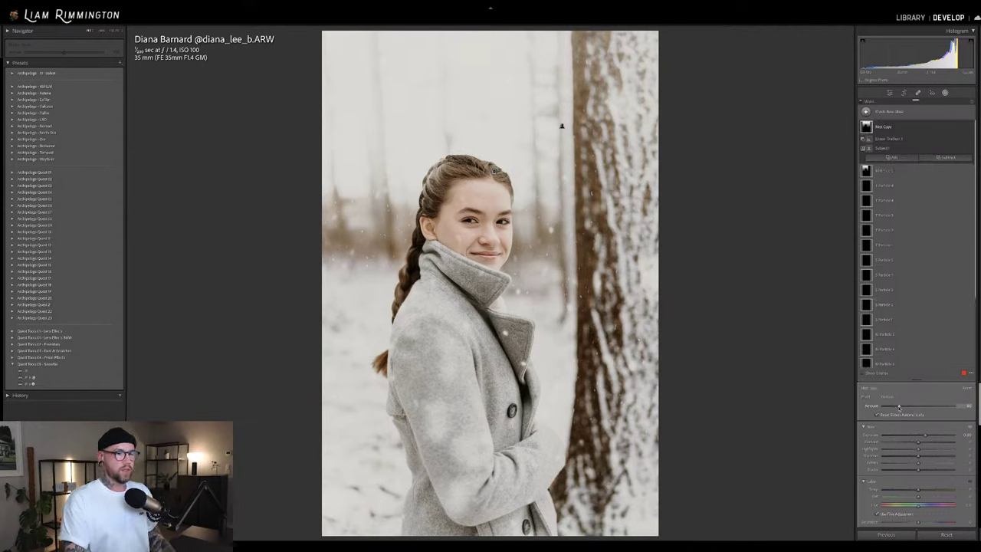
pyautogui.moveTo(900, 407); pyautogui.dragTo(901, 408)
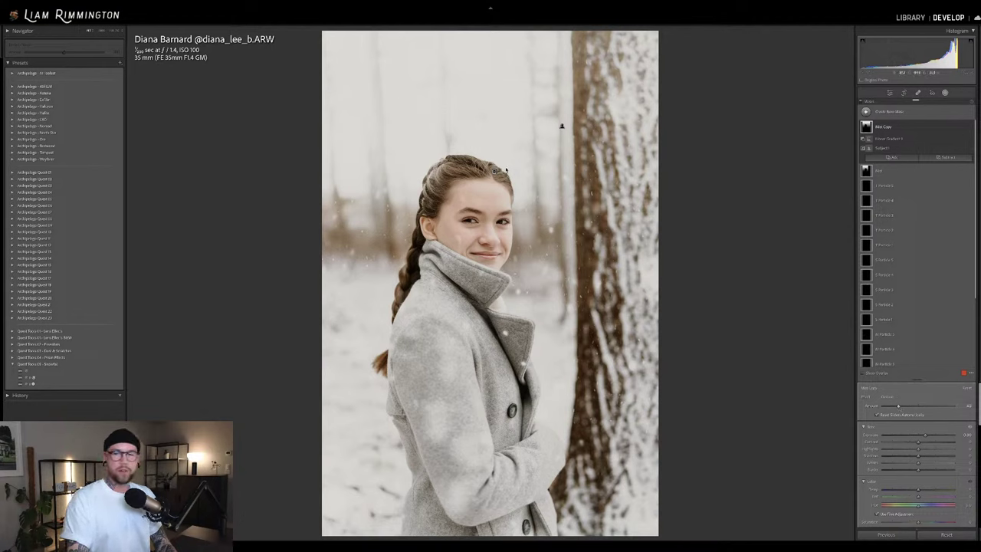
pyautogui.click(561, 126)
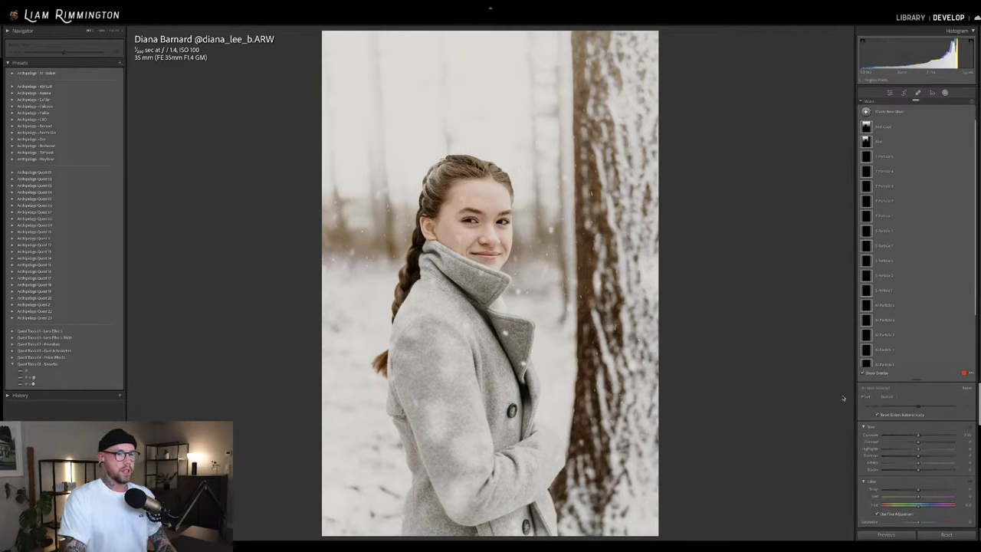
# Toggle all mask effects off and on twice to compare, then close the masks list.
pyautogui.scroll(-3, 889, 397)
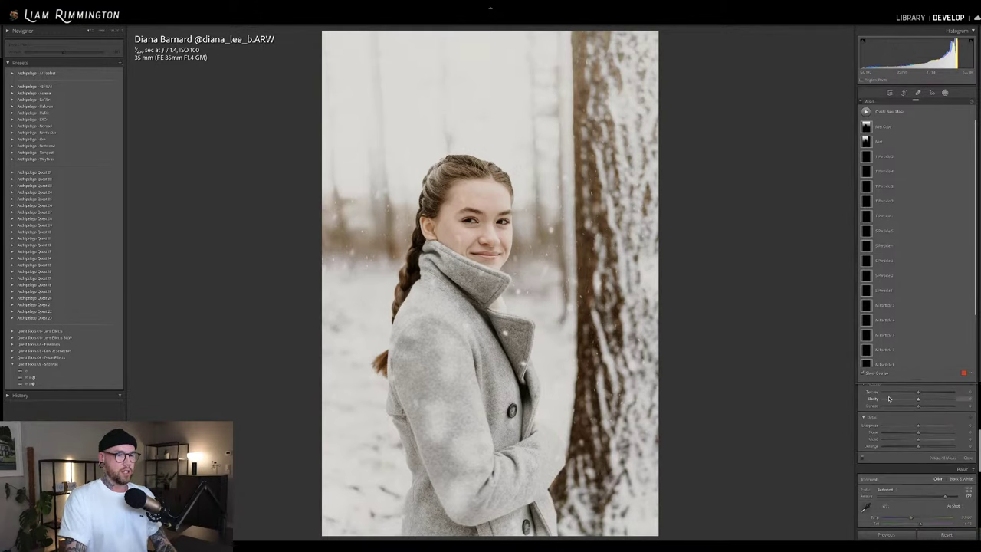
pyautogui.click(861, 460)
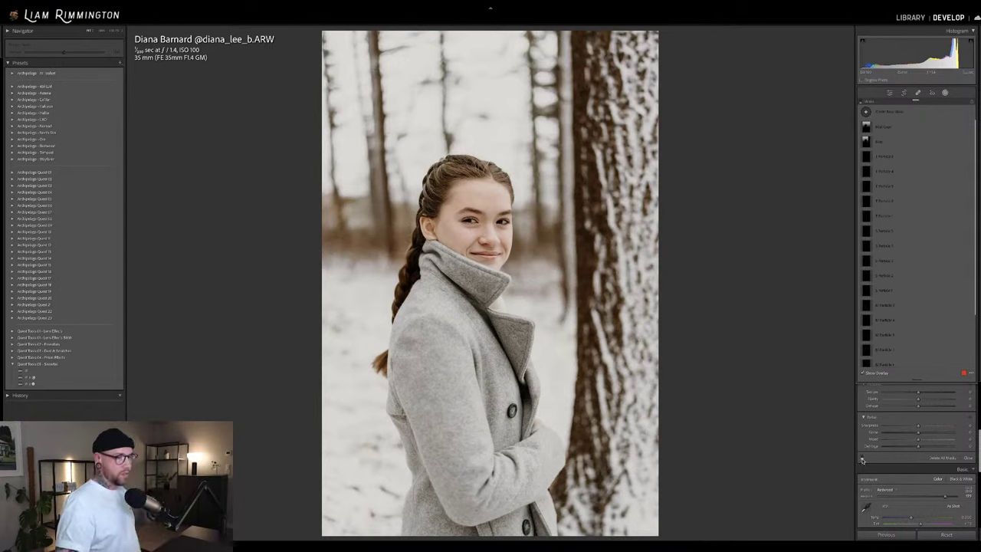
pyautogui.click(862, 460)
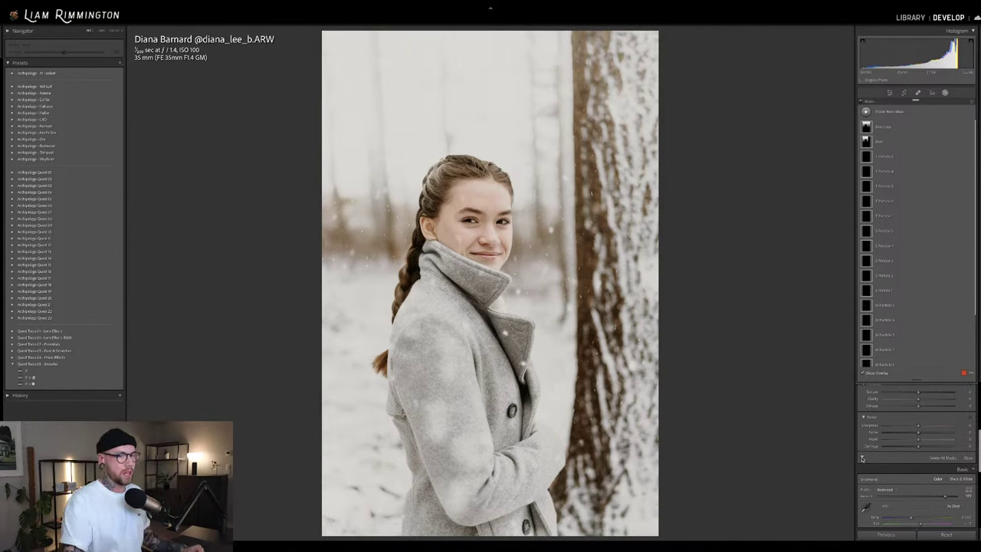
pyautogui.click(862, 458)
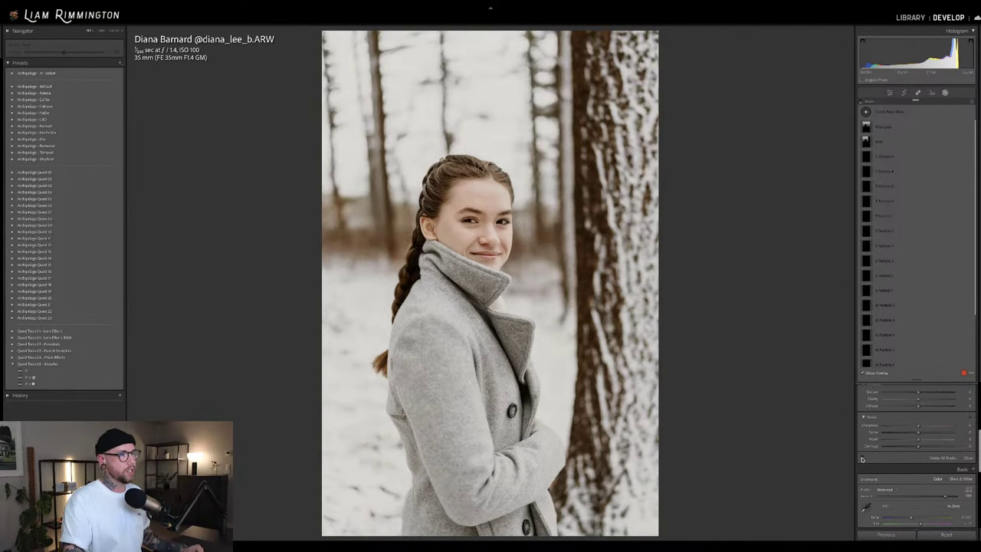
pyautogui.click(863, 457)
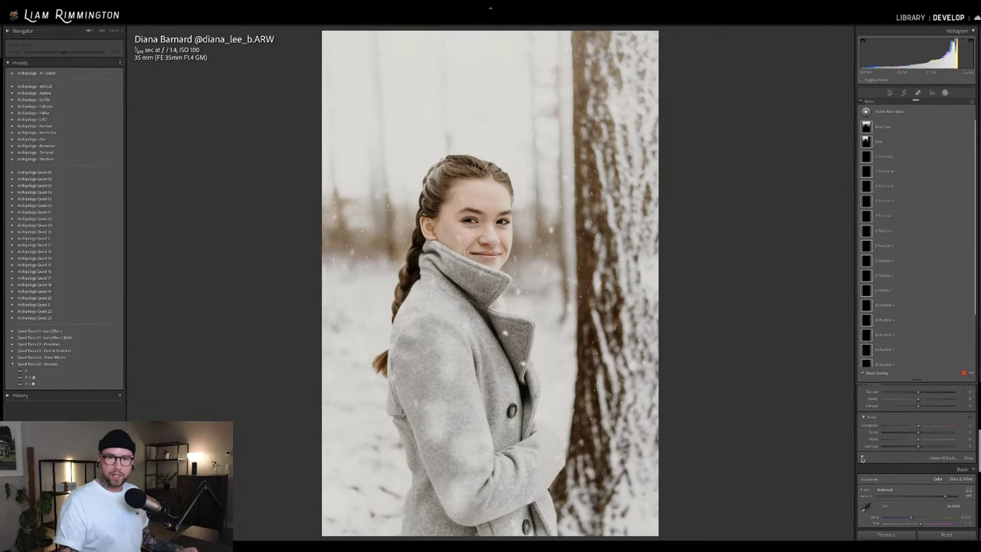
pyautogui.moveTo(864, 142)
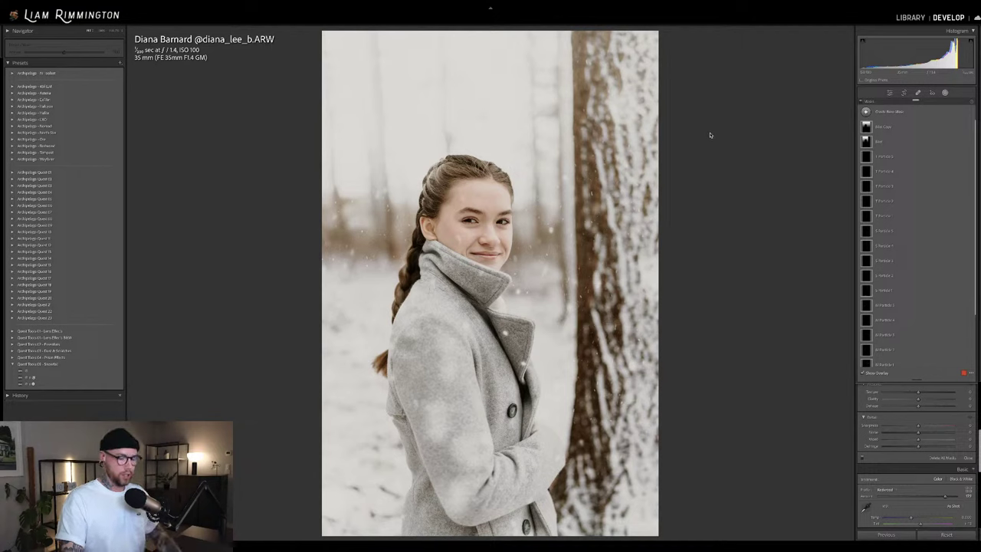
pyautogui.hotkey('shift', 'w')
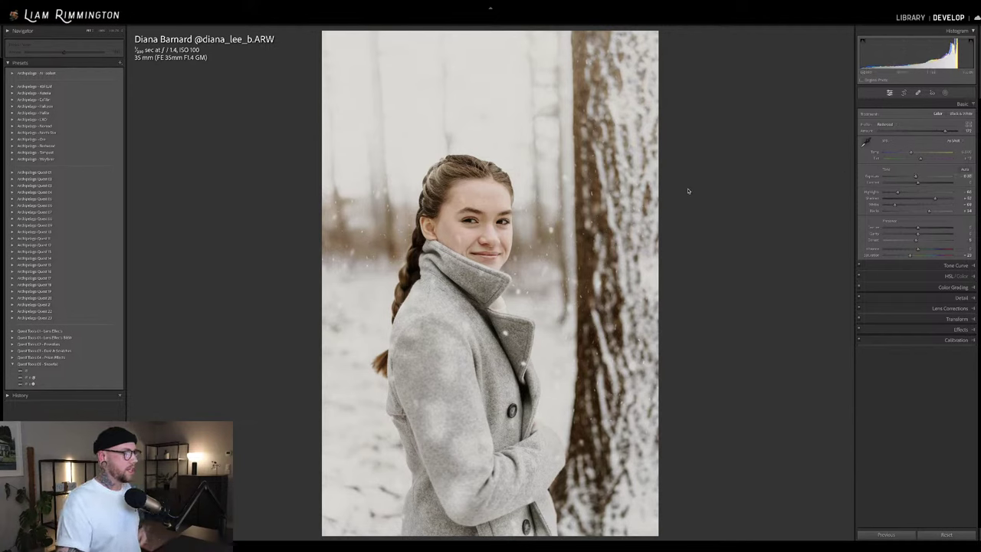
pyautogui.press('\\')
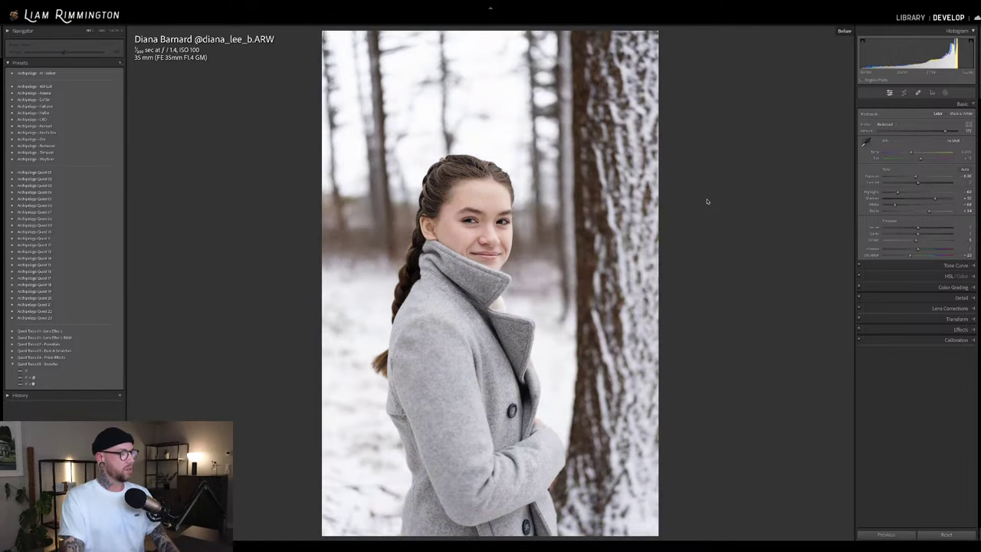
pyautogui.press('\\')
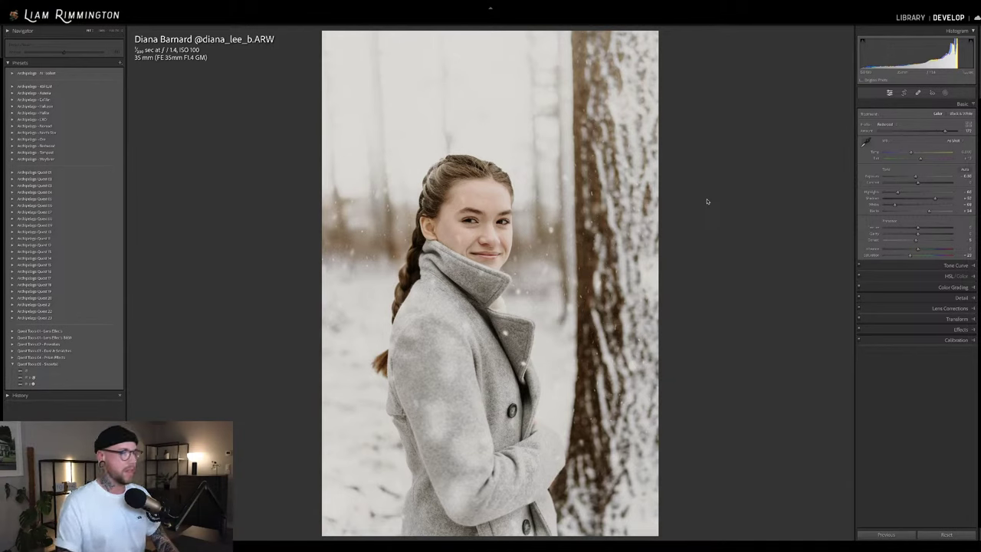
pyautogui.press('\\')
pyautogui.press('\\')
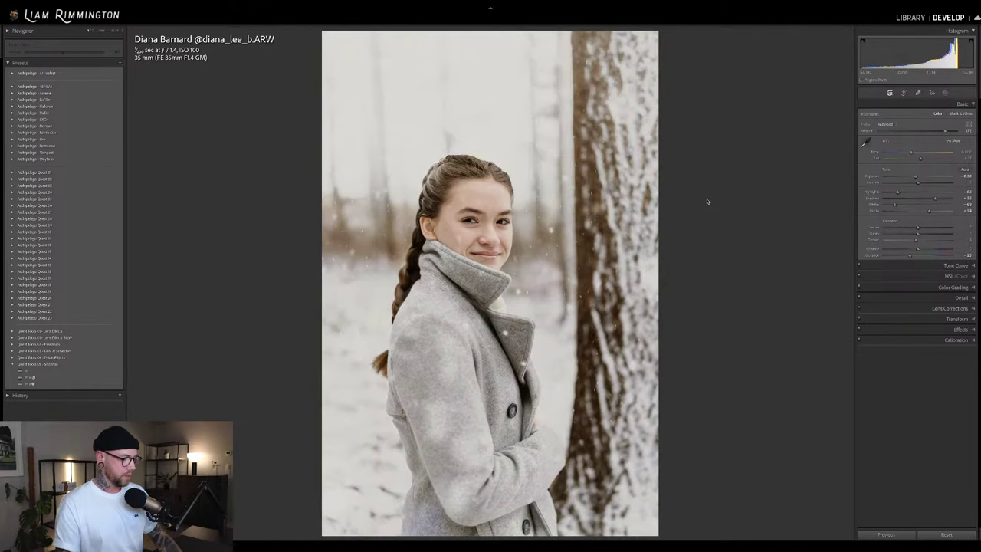
# Compare the winter portrait's before and after side by side, then show the Library grid with nothing selected.
pyautogui.press('y')
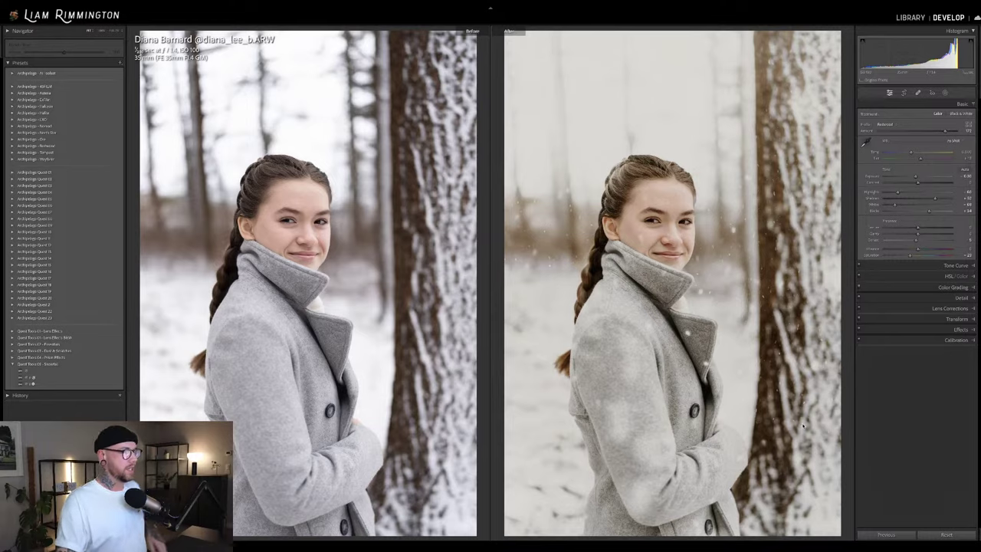
pyautogui.press('g')
pyautogui.click(463, 343)
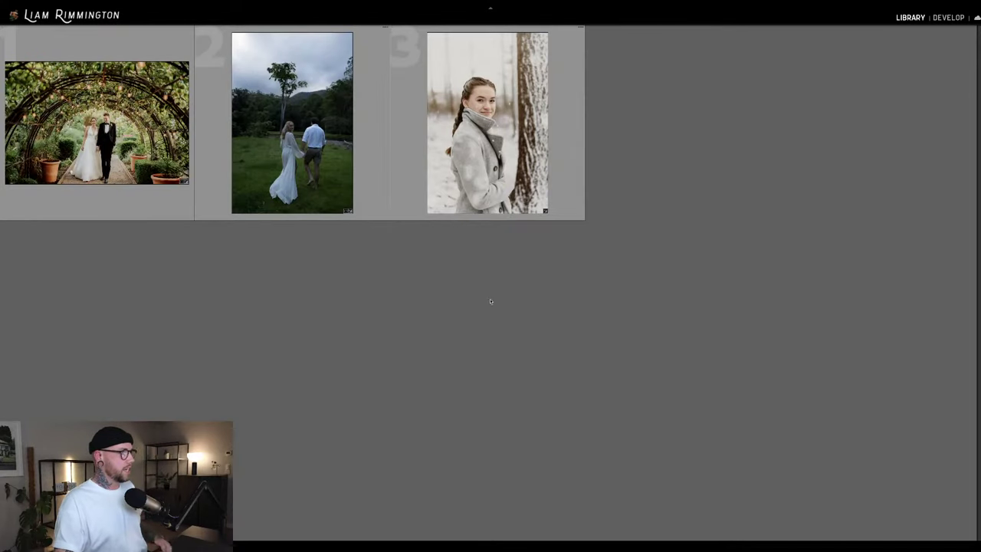